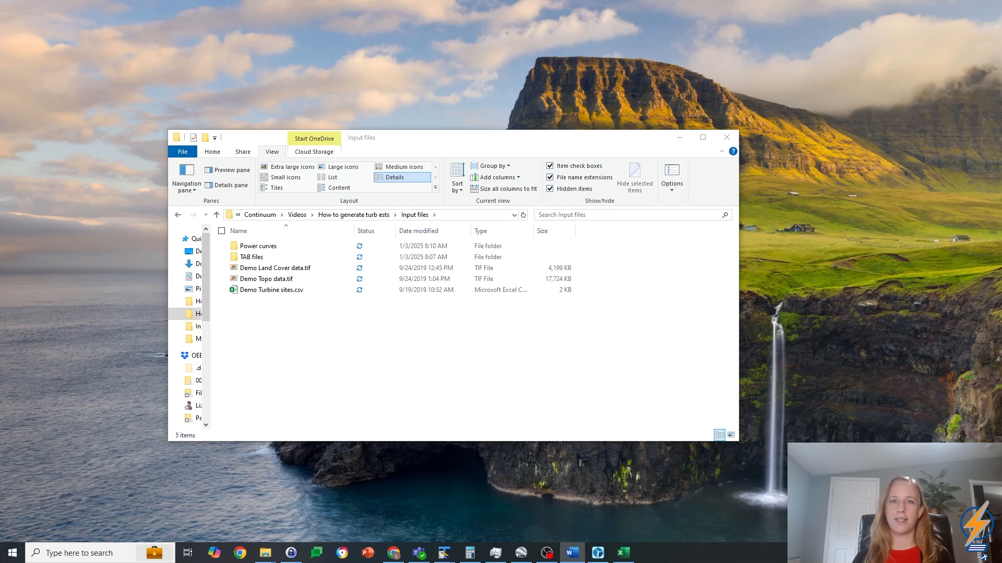
Step: Inspect the turbine number, latitude and longitude columns in the Demo Turbine sites spreadsheet, and close the file
click(623, 553)
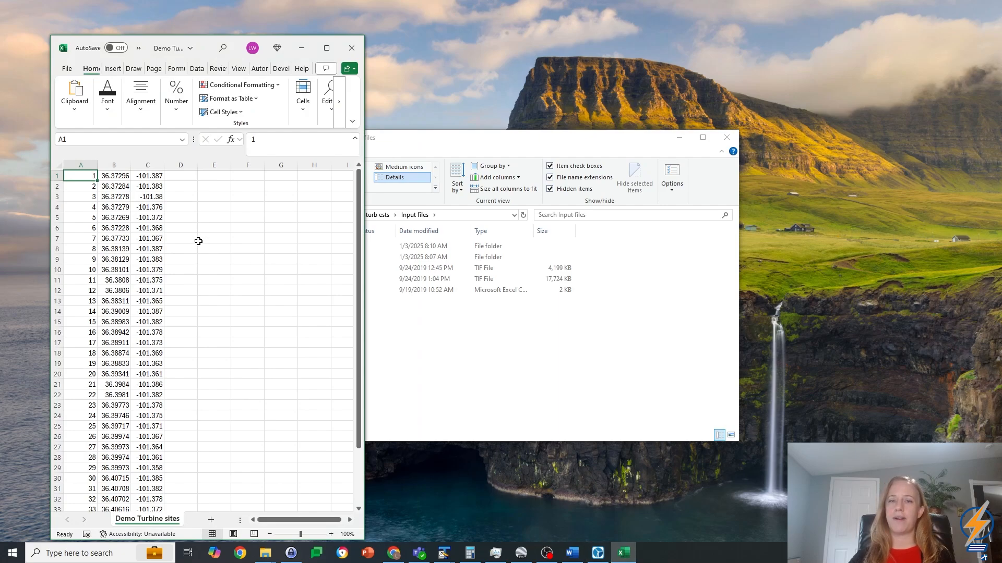
click(88, 209)
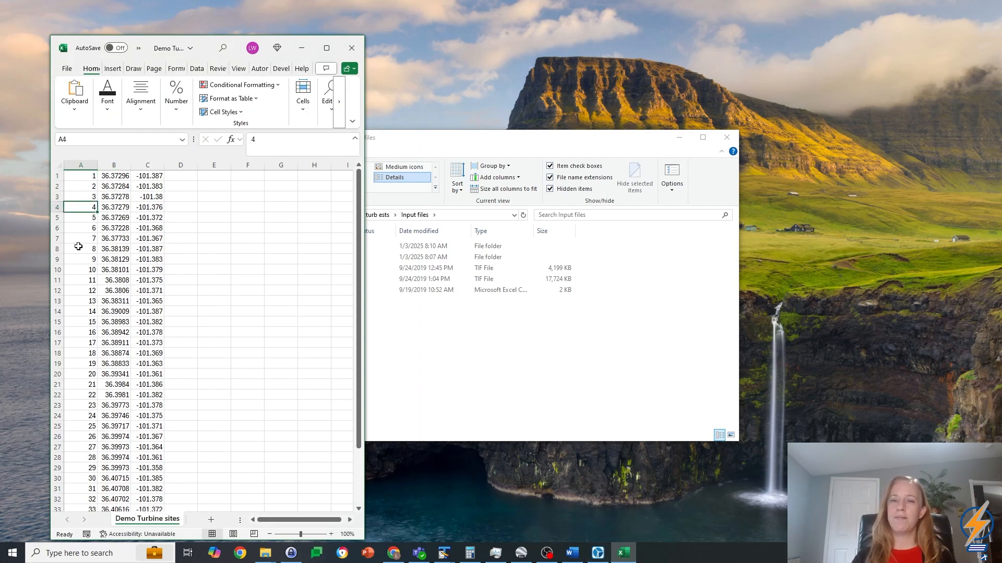
key(Right)
key(Right)
key(Left)
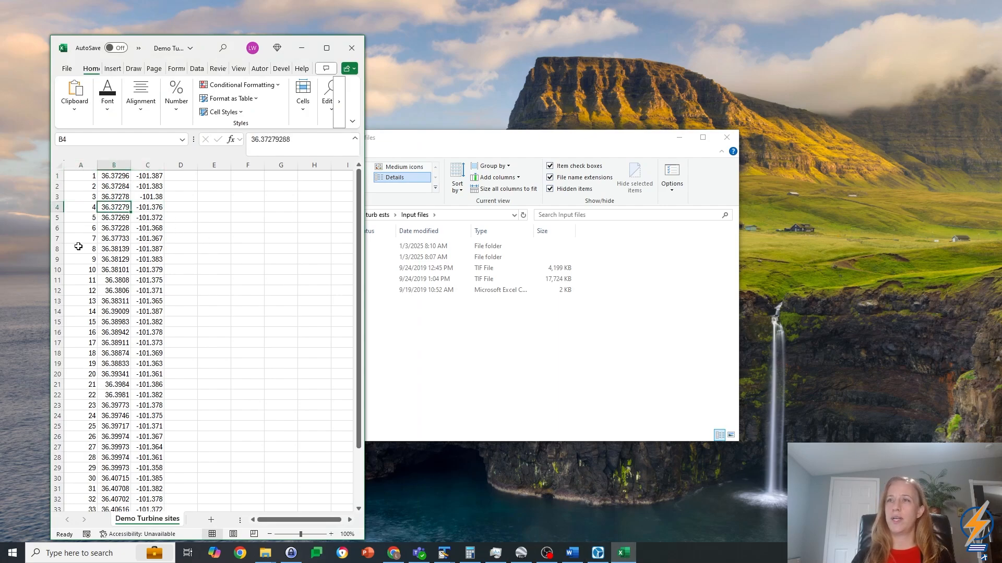
key(Left)
key(Up)
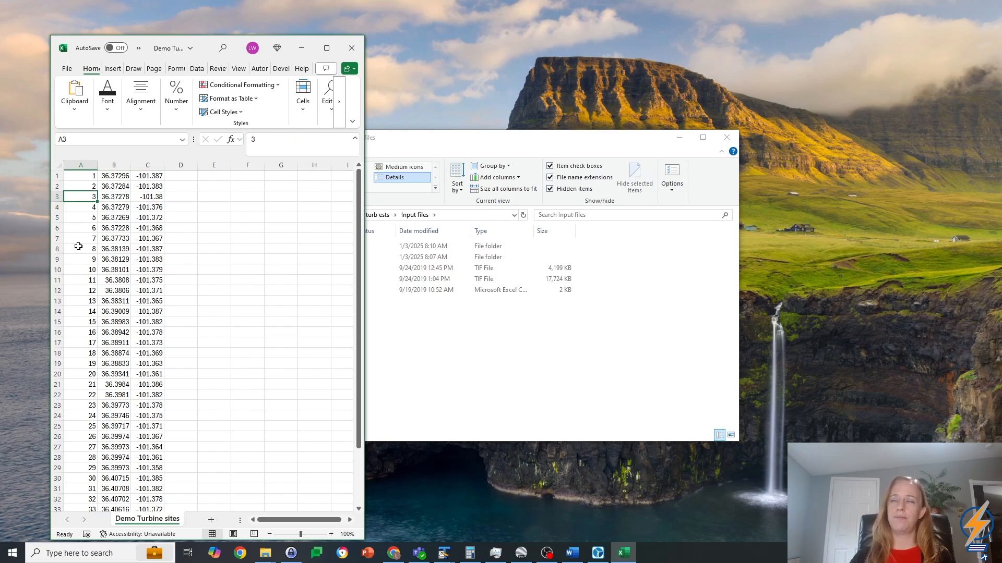
click(352, 47)
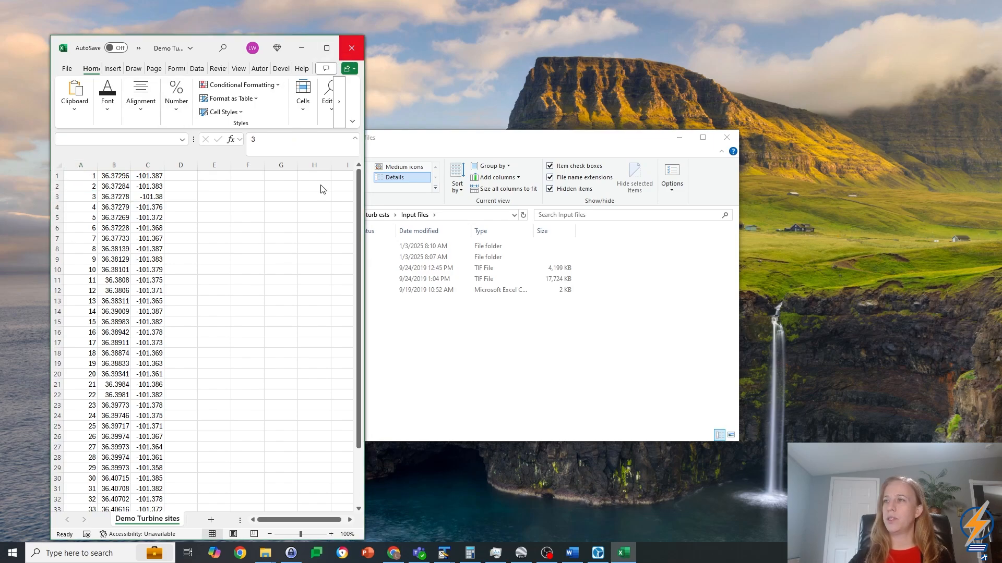
Step: Switch to Continuum and import the turbine sites from Demo Turbine sites.csv
click(599, 553)
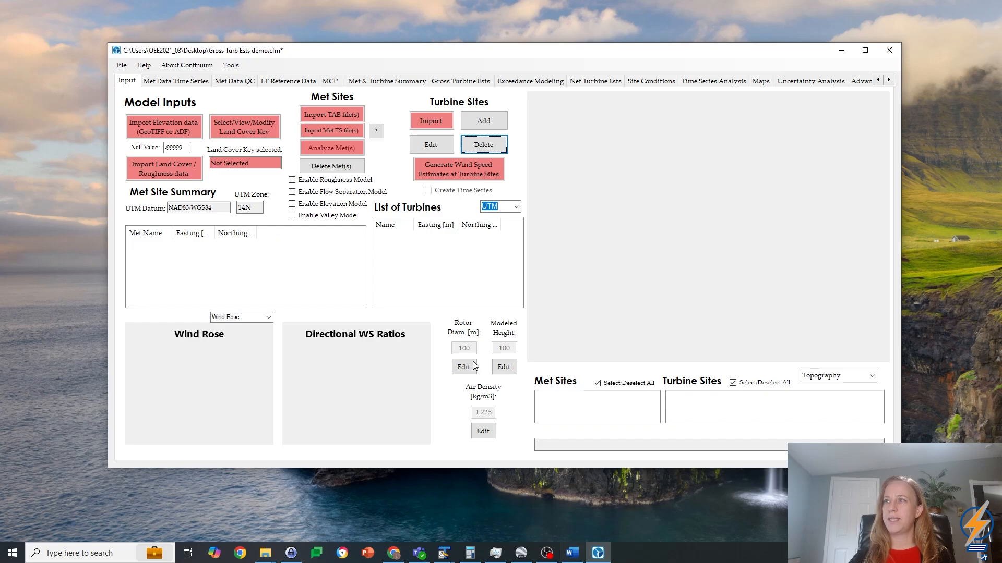
click(436, 120)
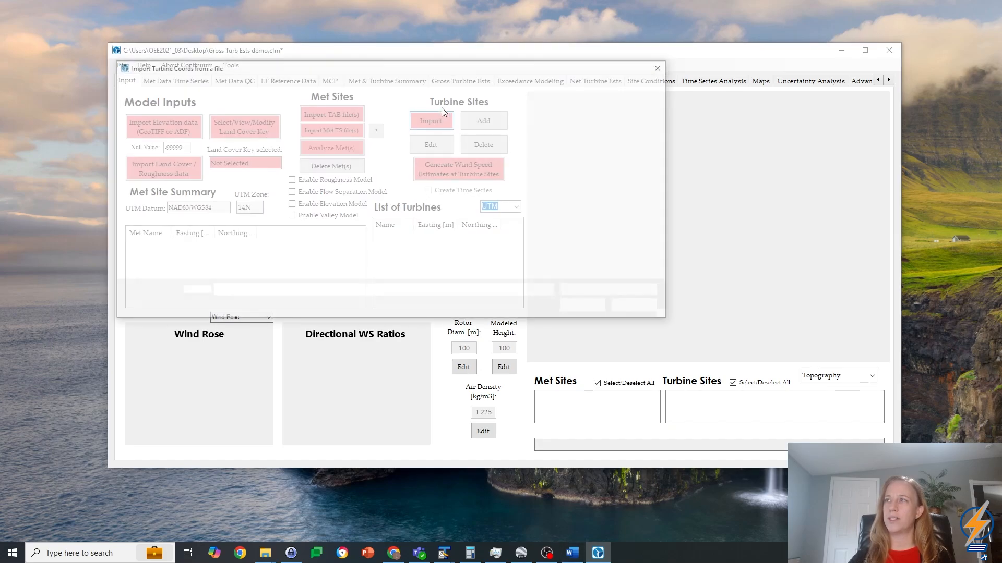
click(271, 155)
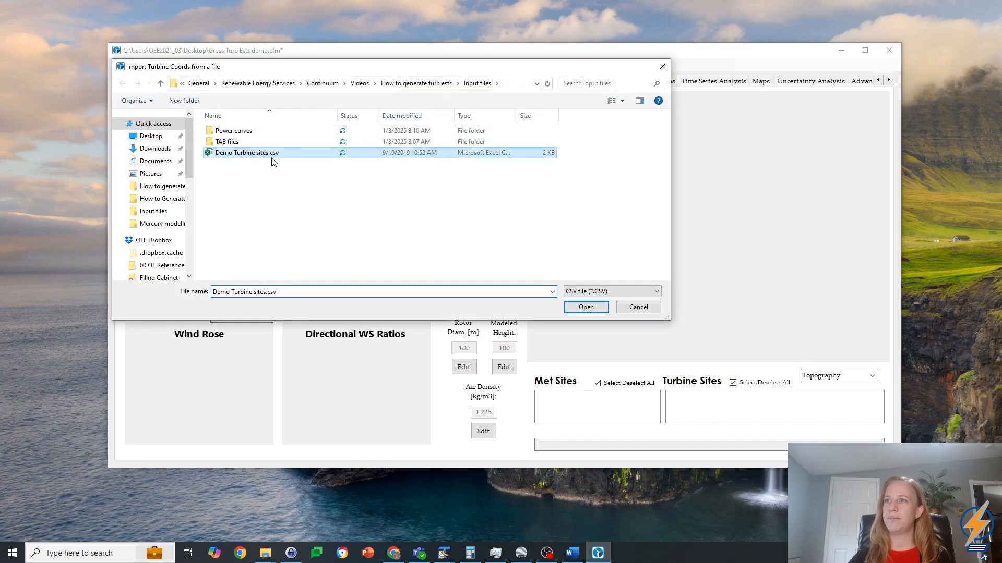
click(589, 308)
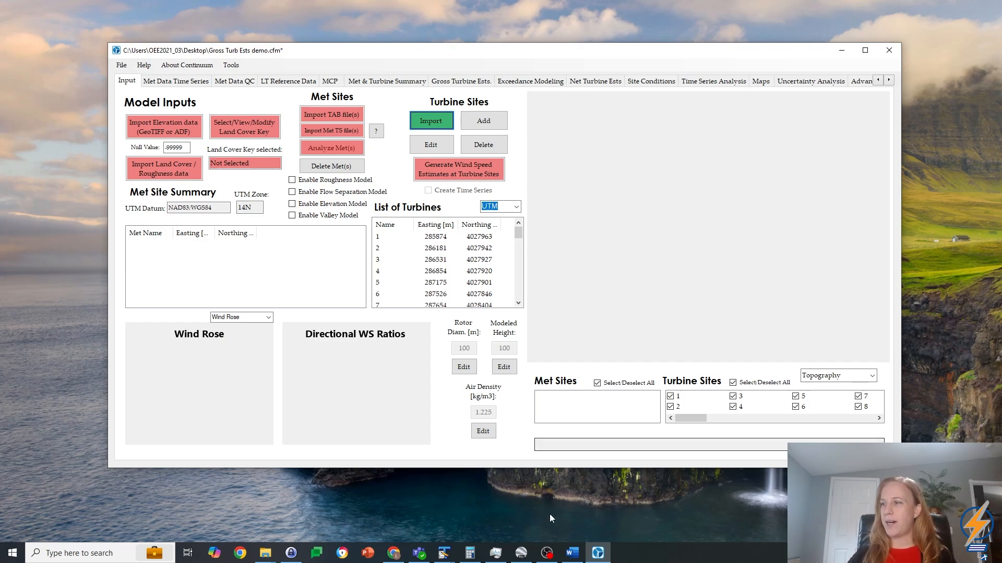
Step: Examine the layout of the Met_1.TAB file in TextPad and close it
mouse_move(444, 552)
click(465, 500)
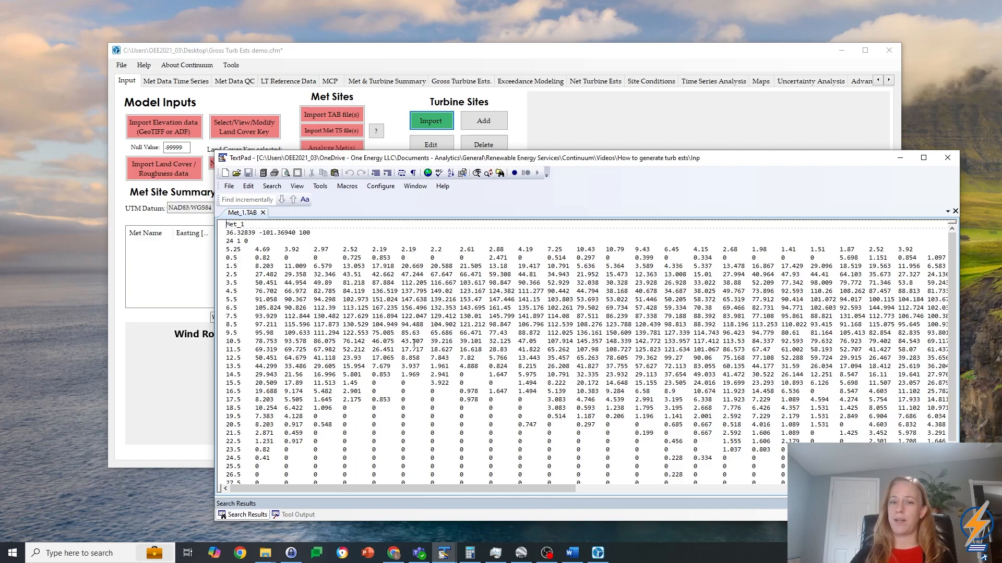
click(947, 158)
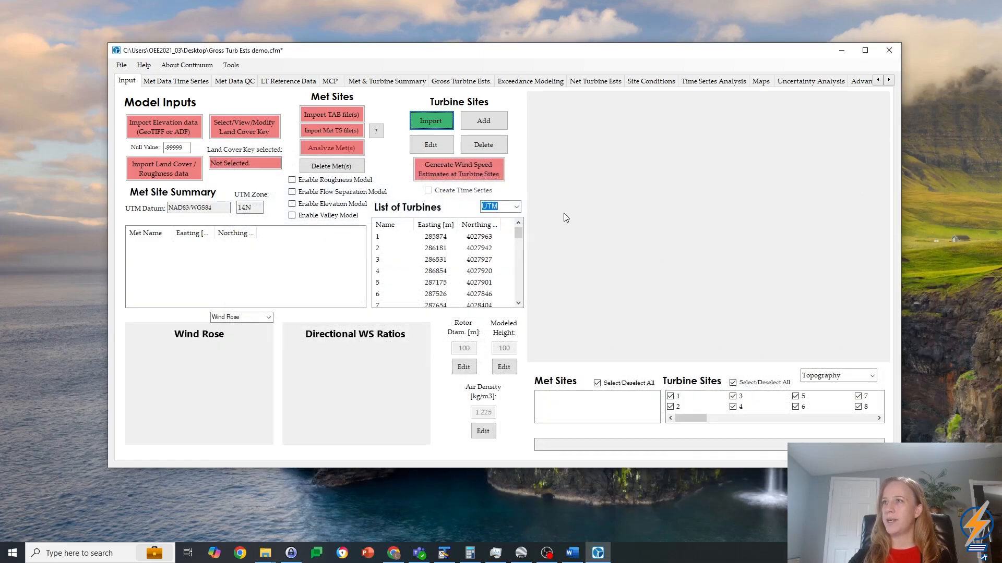
Step: Import the met sites Met_1.TAB through Met_4.TAB from the TAB files folder
click(324, 113)
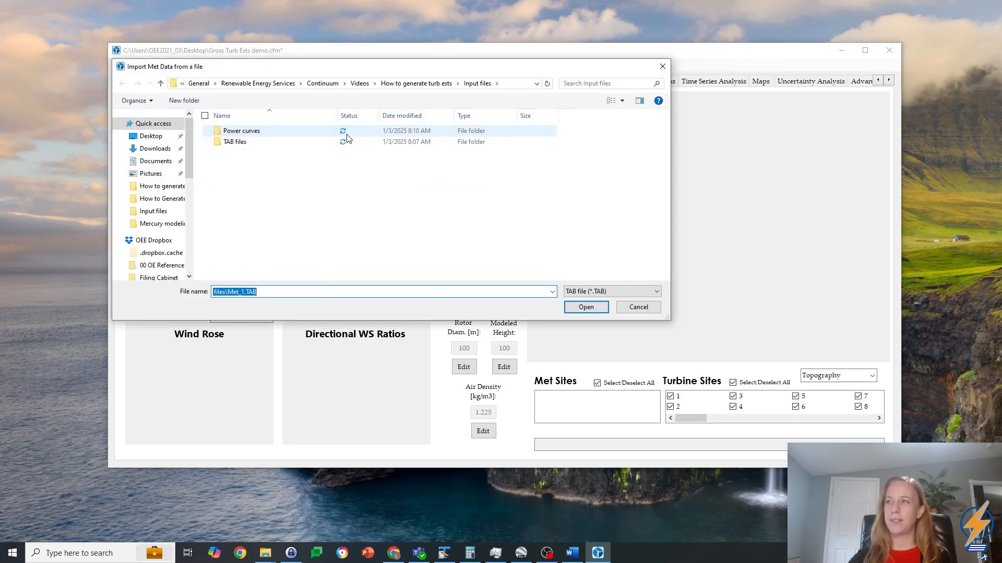
double_click(234, 142)
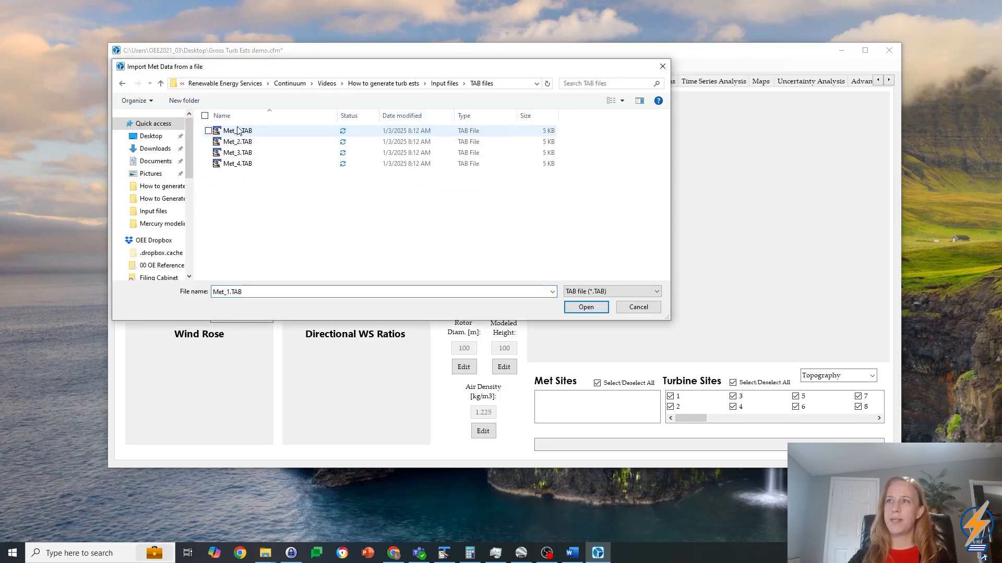
click(238, 131)
shift+click(240, 164)
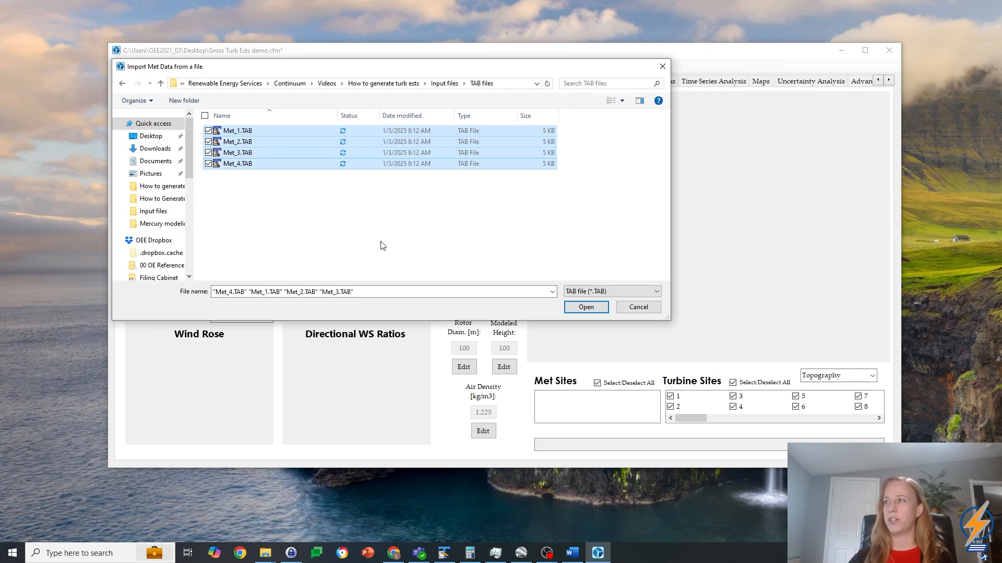
click(586, 307)
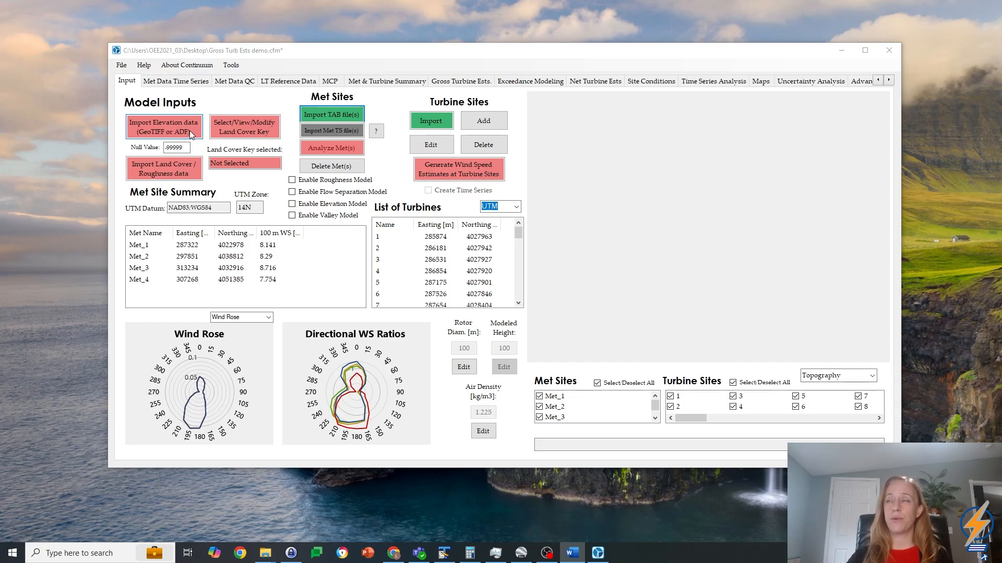
Step: Open the OpenTopo elevation data download and choose the NASADEM dataset
click(232, 65)
click(253, 100)
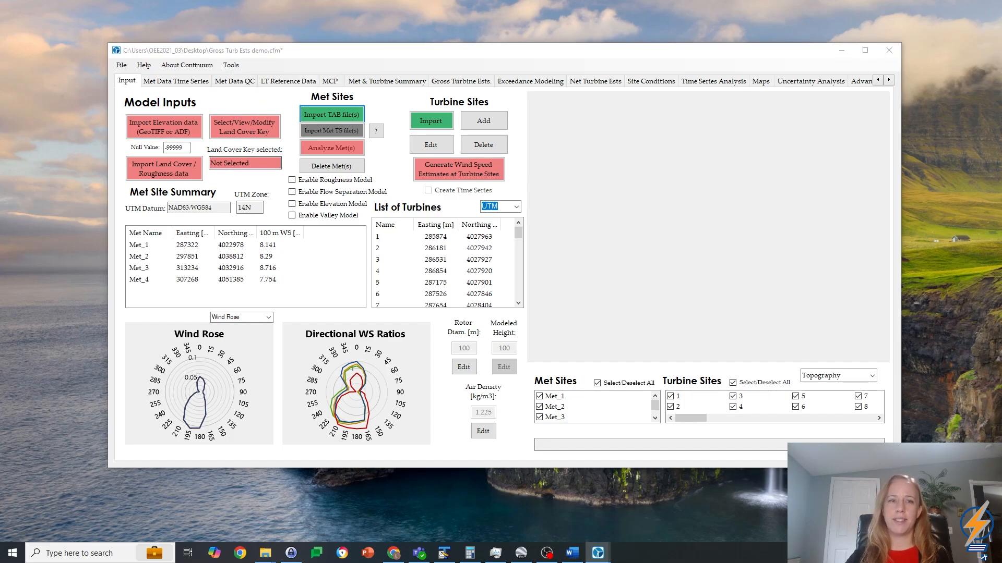
drag(0, 180, 499, 131)
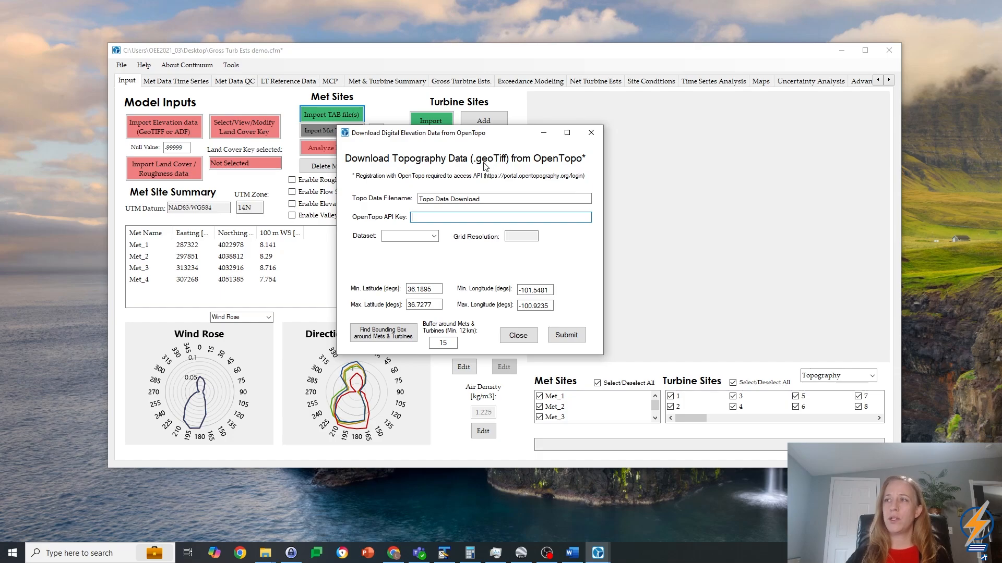
click(433, 236)
click(398, 246)
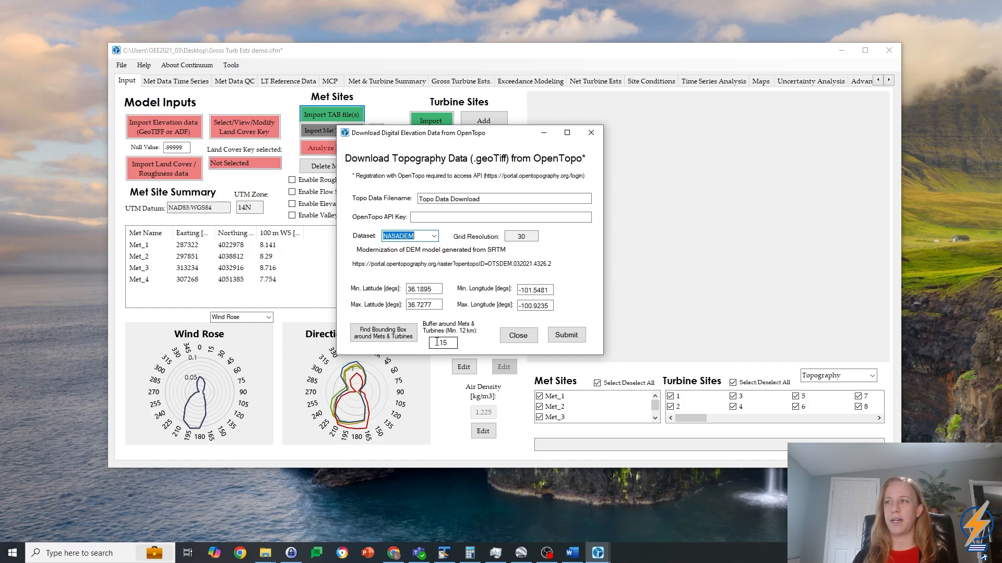
Step: Find the bounding box around mets and turbines with a 12 km buffer, set the buffer to 15 km, and close the download without submitting
drag(438, 343, 460, 345)
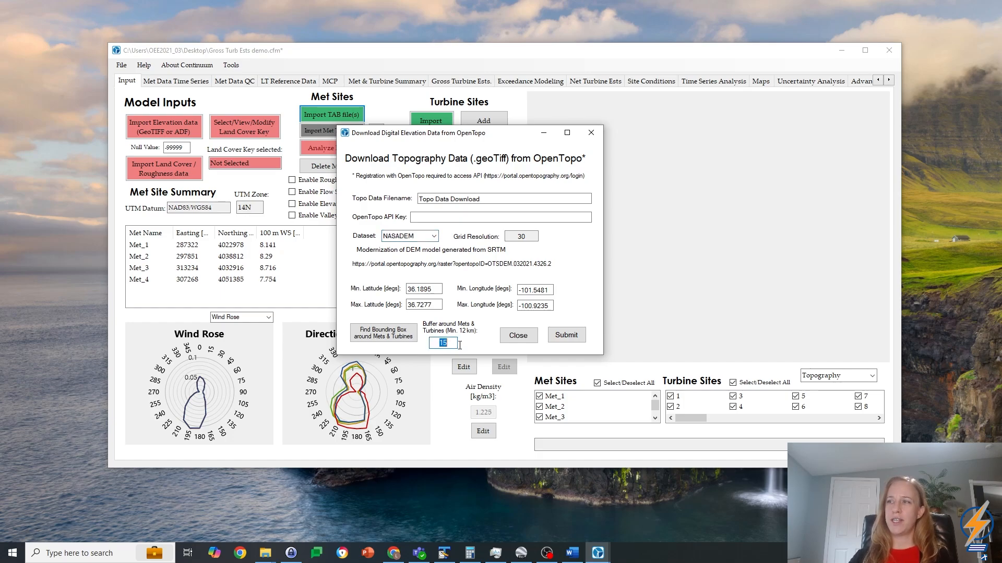
text(12)
click(384, 332)
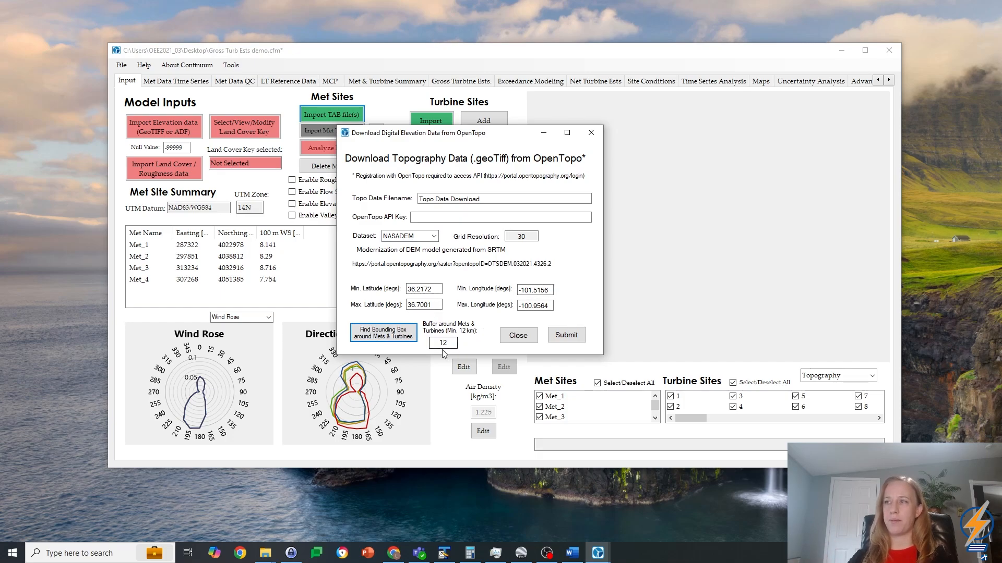
drag(448, 343, 443, 343)
text(5)
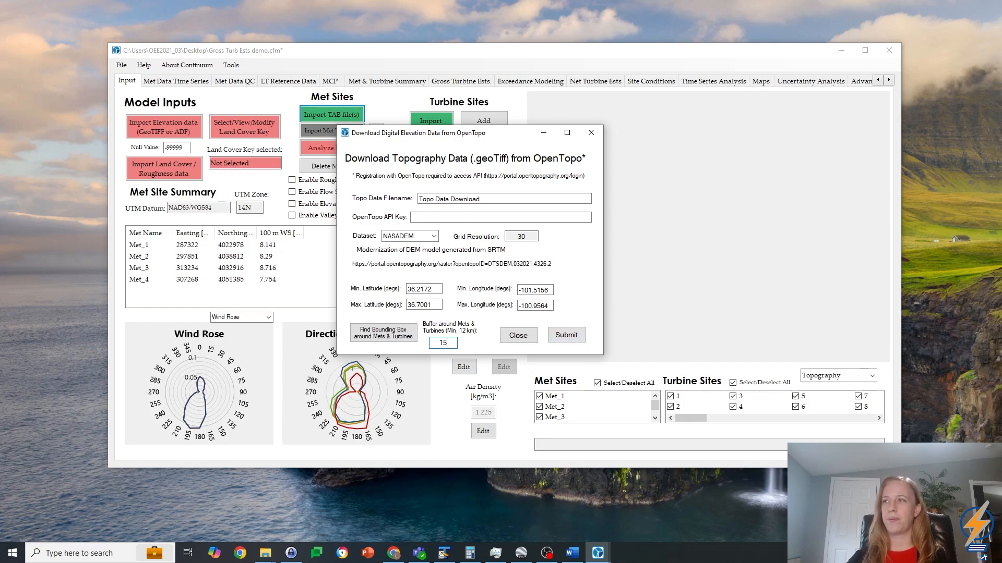
click(518, 335)
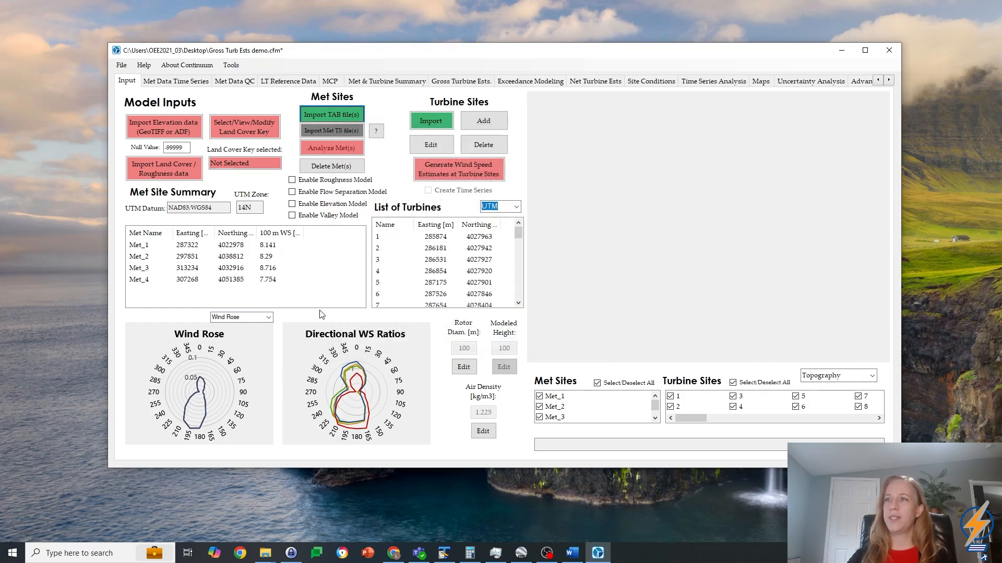
Step: Import the elevation data from Demo Topo data.tif in the Input files folder
click(145, 123)
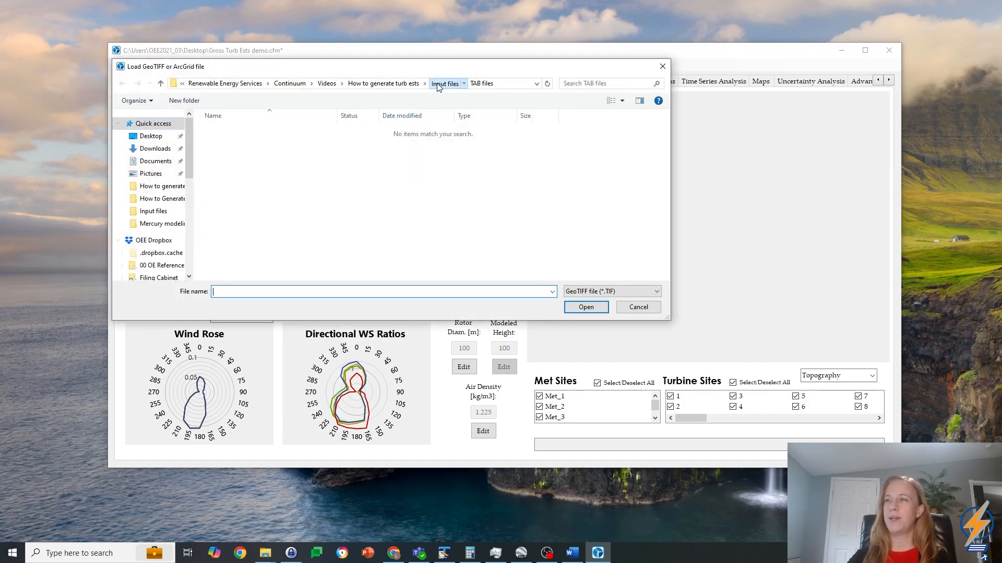
click(438, 84)
click(401, 152)
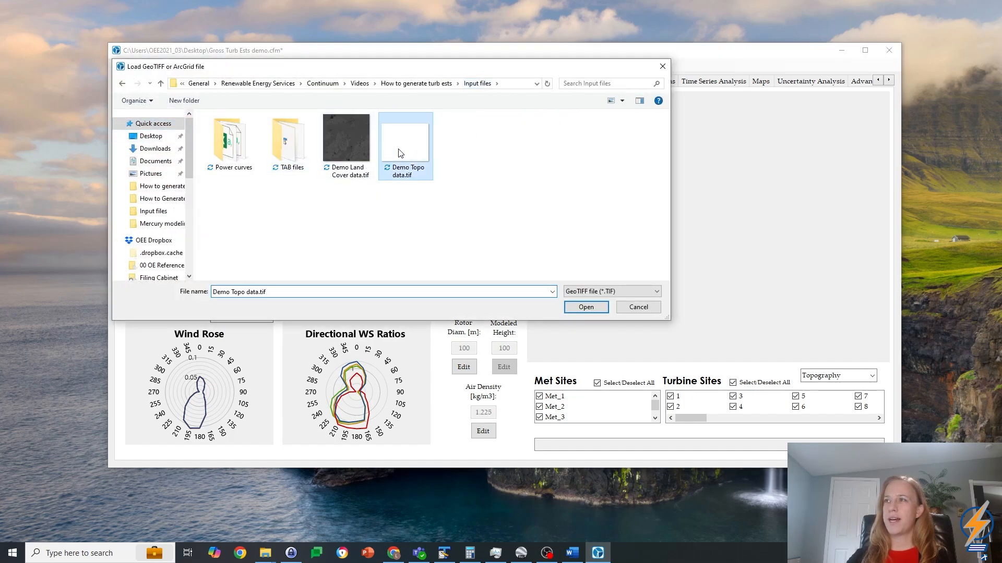
click(586, 308)
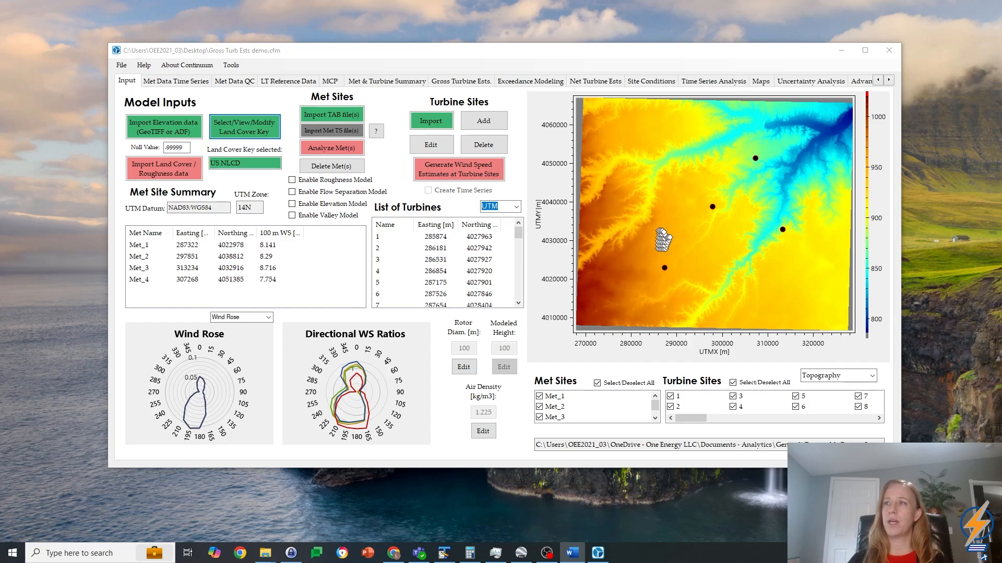
Step: Review the available land cover keys and the surface roughness and displacement height columns of the US NLCD key
click(245, 127)
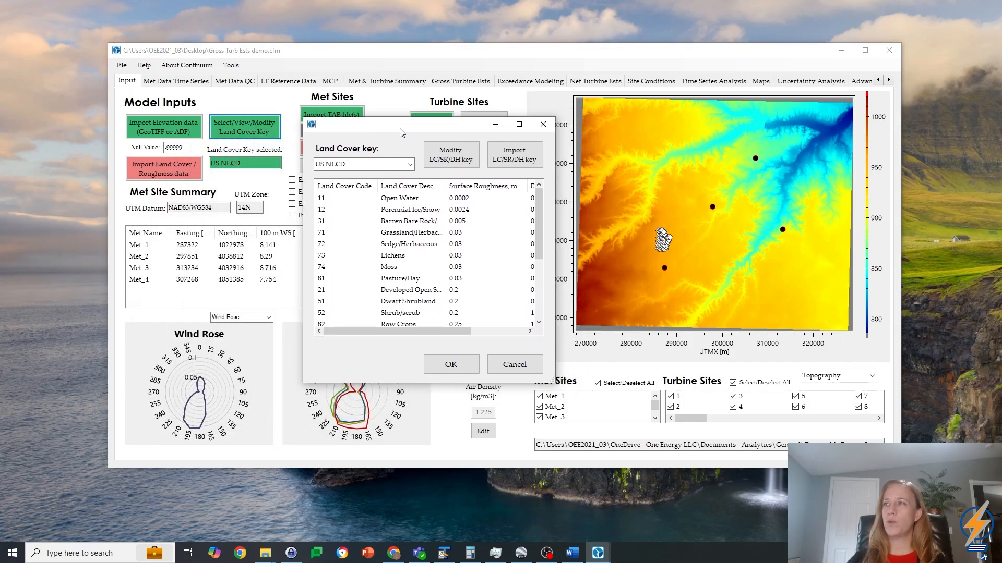
click(409, 163)
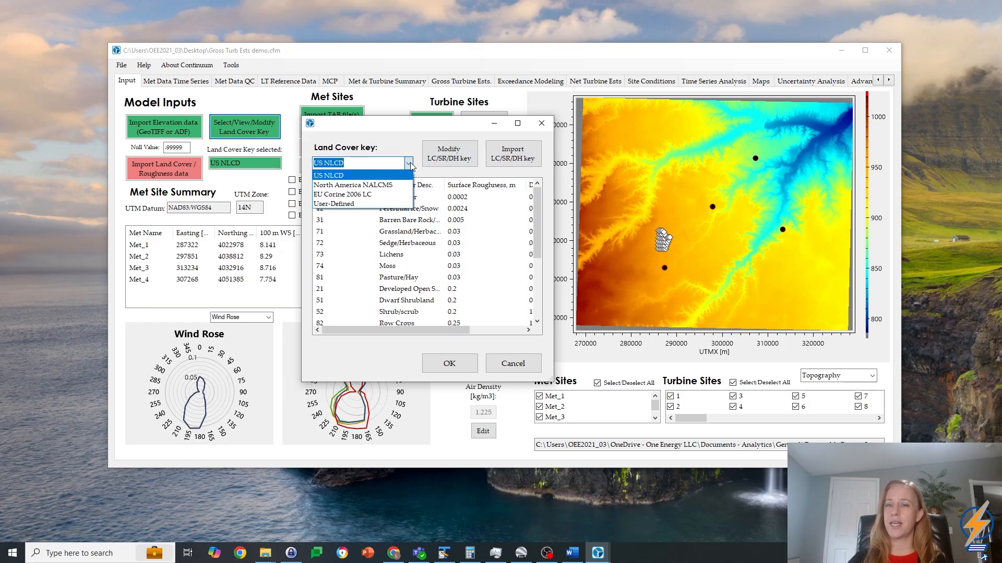
click(410, 165)
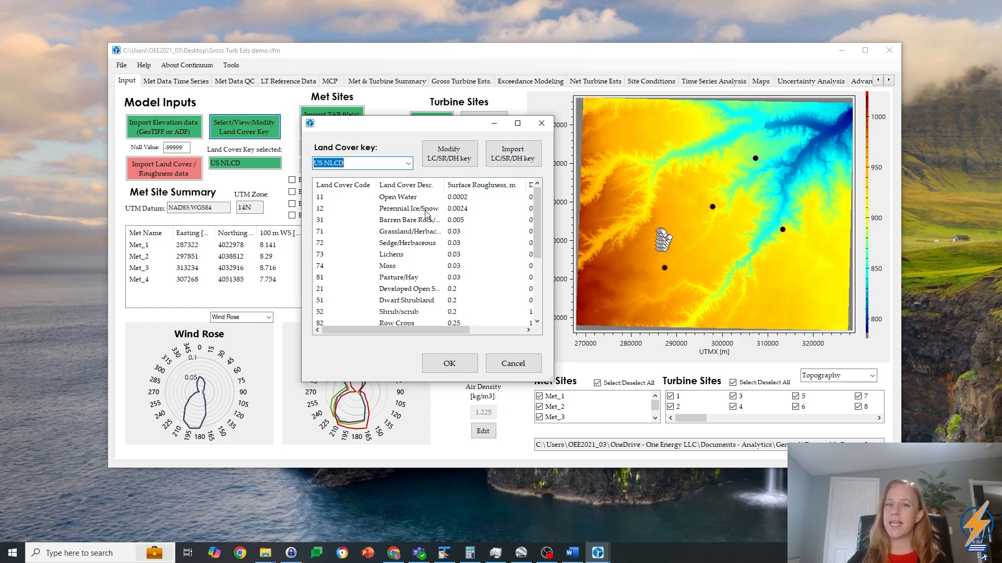
drag(433, 329, 485, 330)
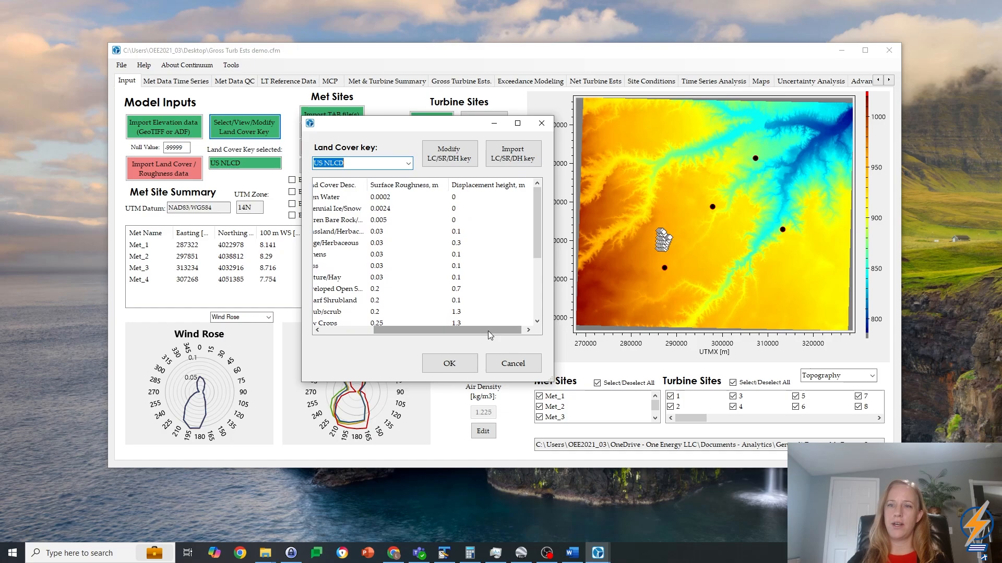
drag(487, 331, 435, 330)
Step: View the editable values of the Pasture/Hay land cover code, cancel the modification, and accept the US NLCD key
click(332, 221)
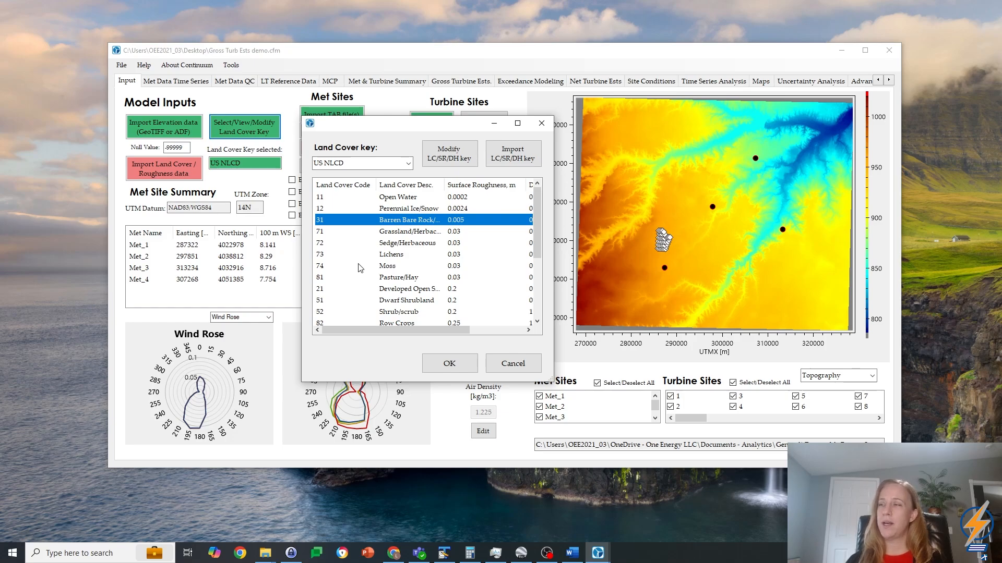
click(391, 281)
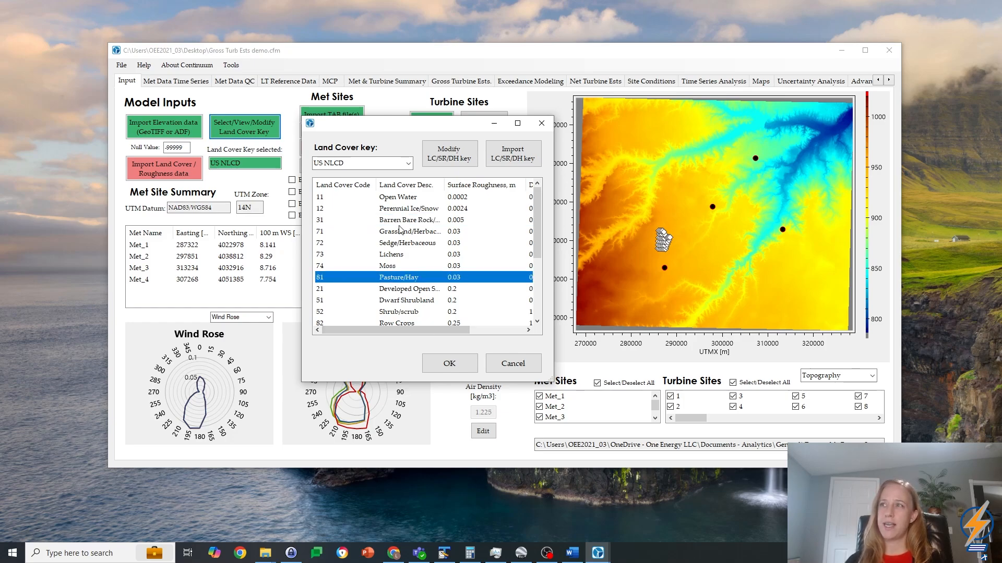
click(449, 154)
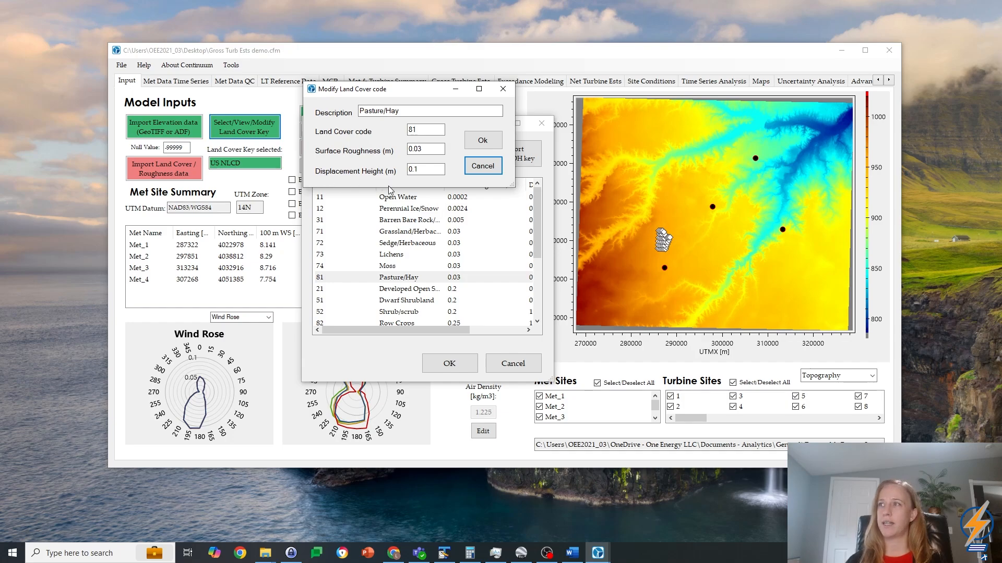
click(480, 167)
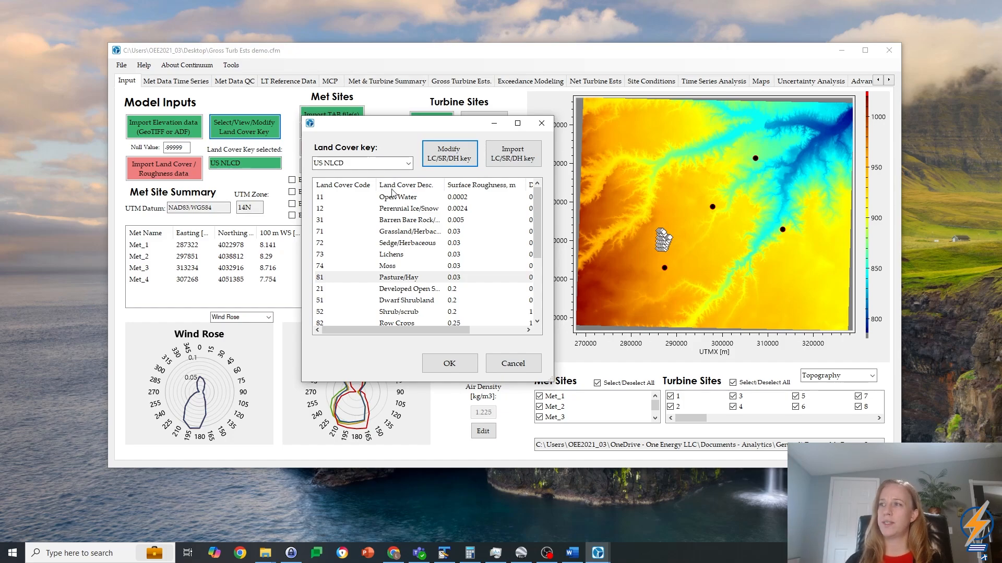
click(446, 364)
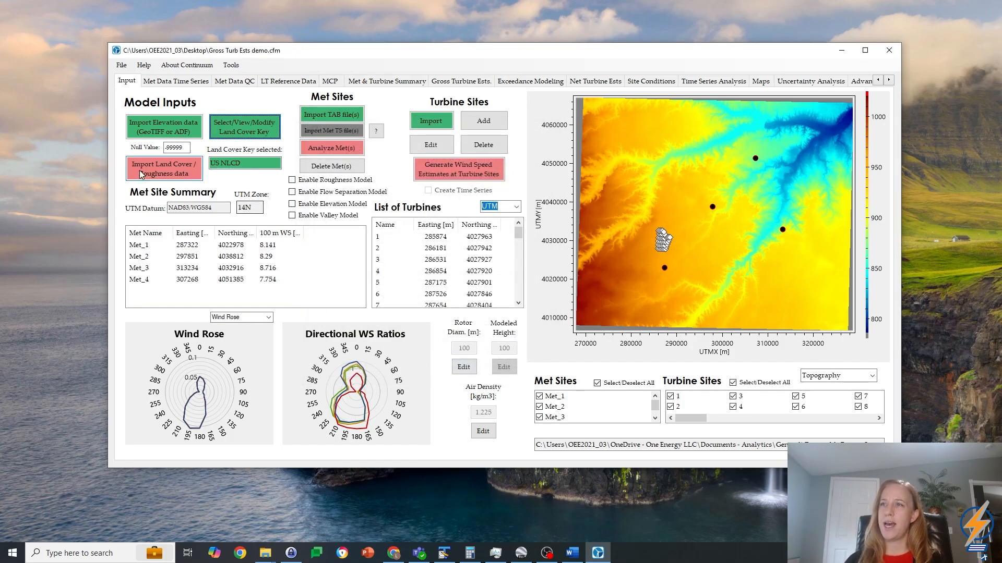
Step: Import the land cover data from Demo Land Cover data.tif using the Land Cover codes (GeoTIFF) format
click(159, 169)
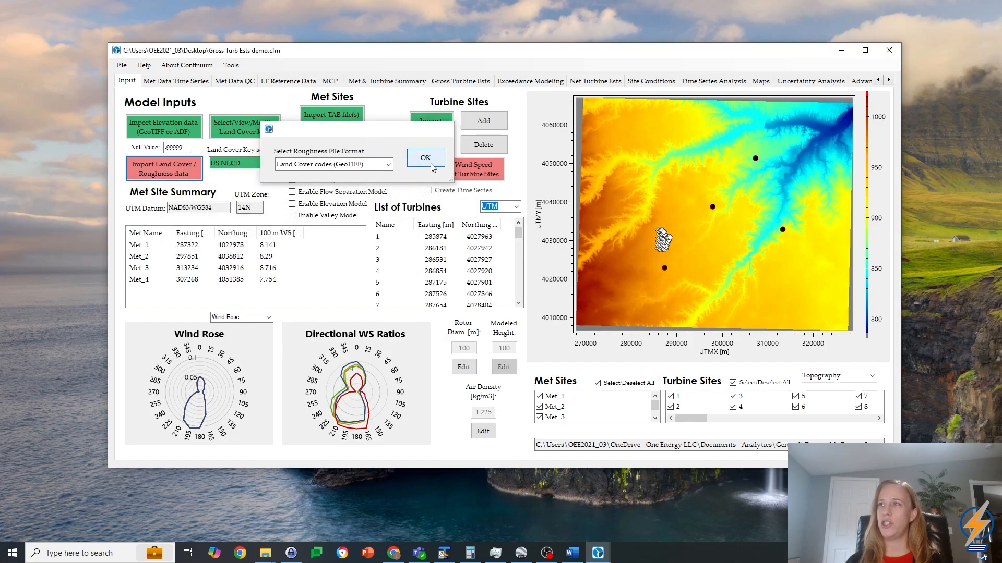
click(424, 158)
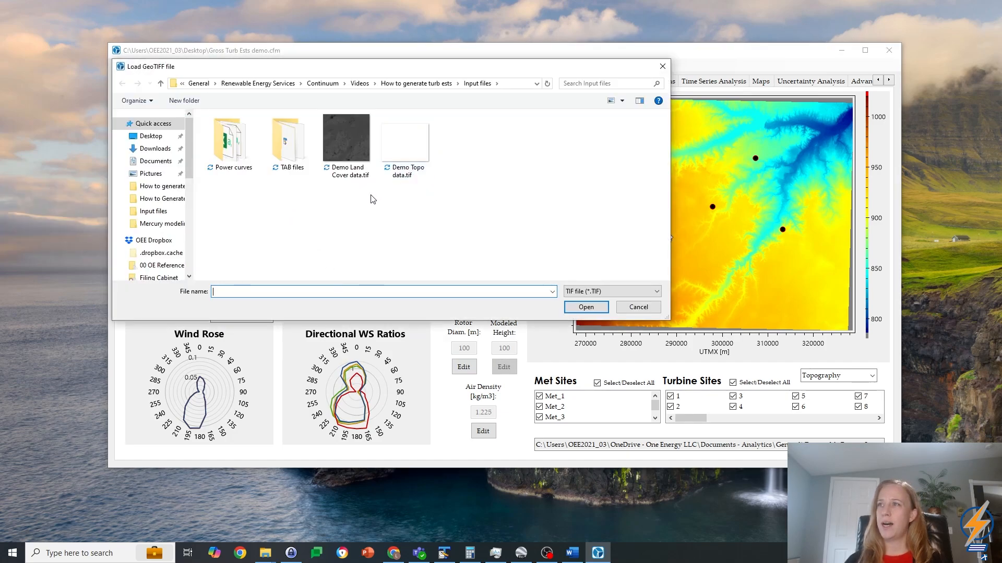
click(350, 168)
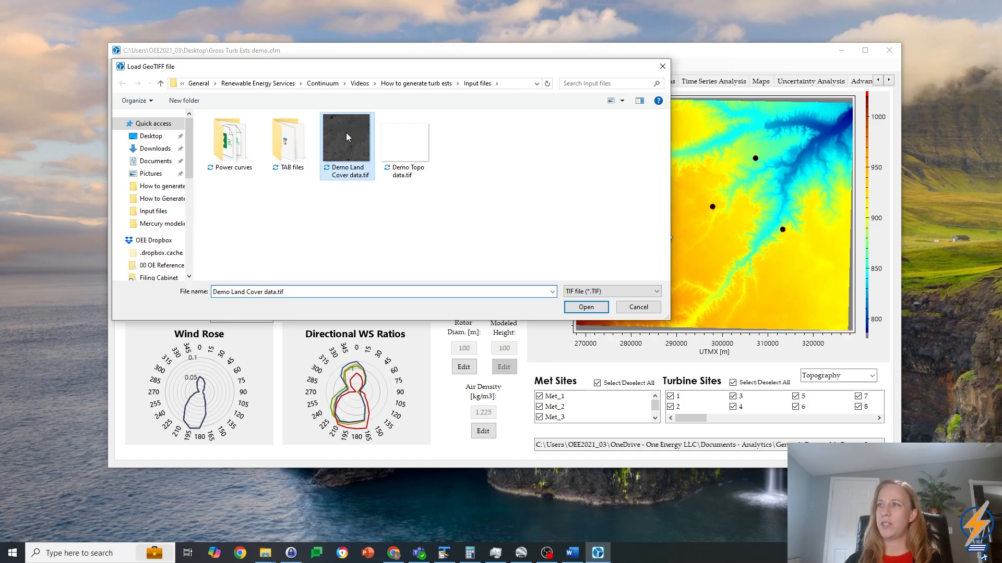
click(589, 308)
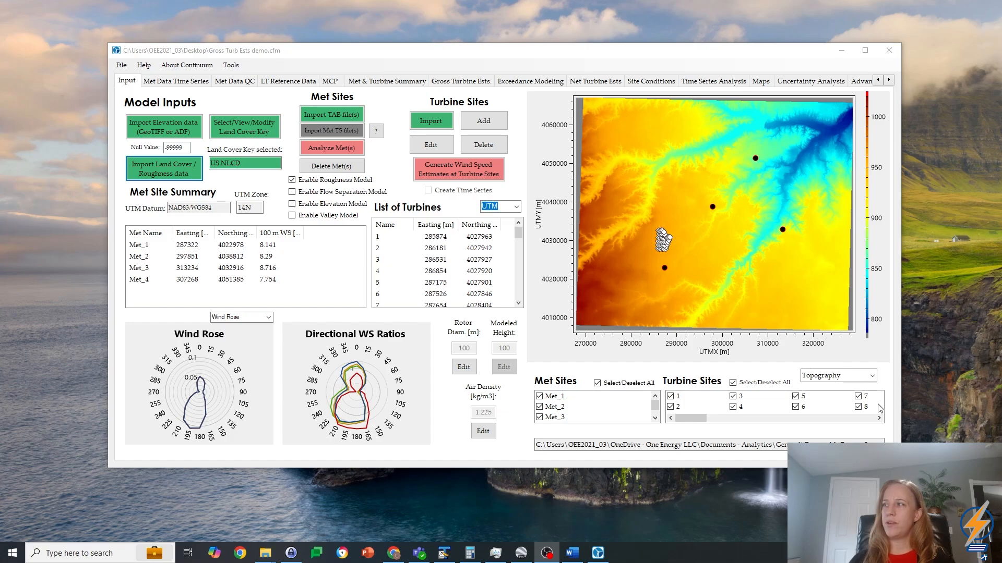
Step: View the site map as Land Cover and as Surface Roughness, and return it to Land Cover
click(872, 377)
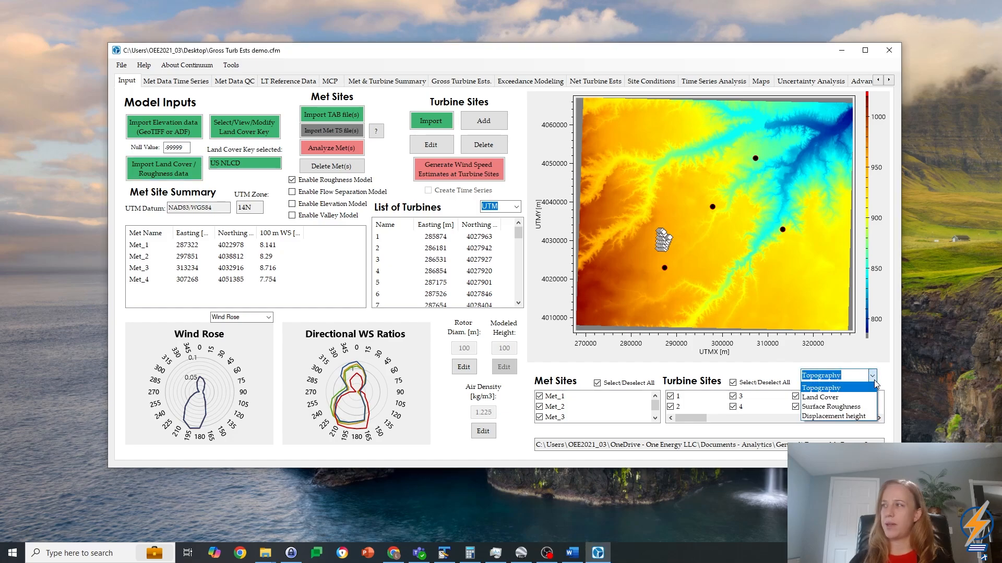
click(857, 398)
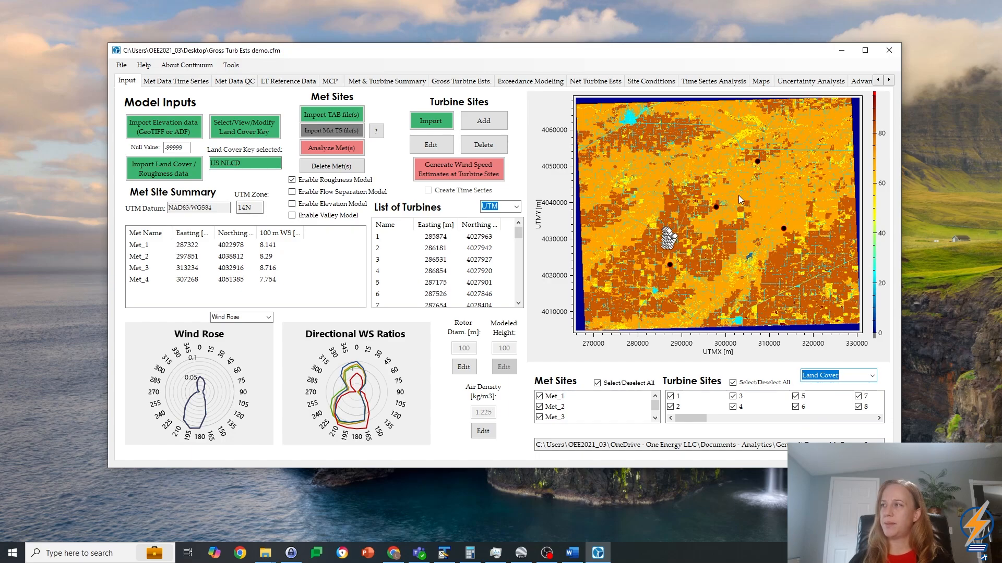
click(737, 195)
click(780, 217)
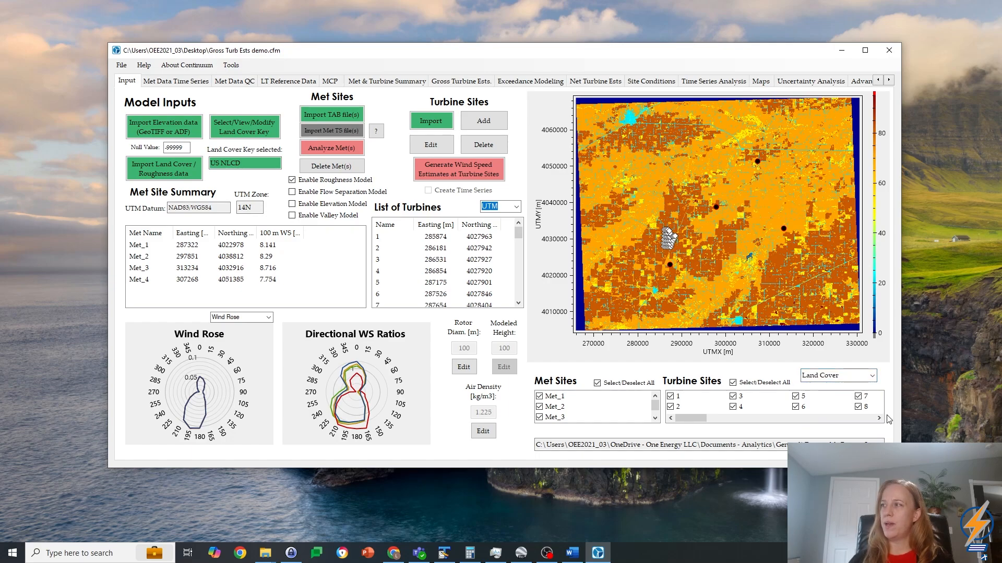
click(875, 381)
click(846, 406)
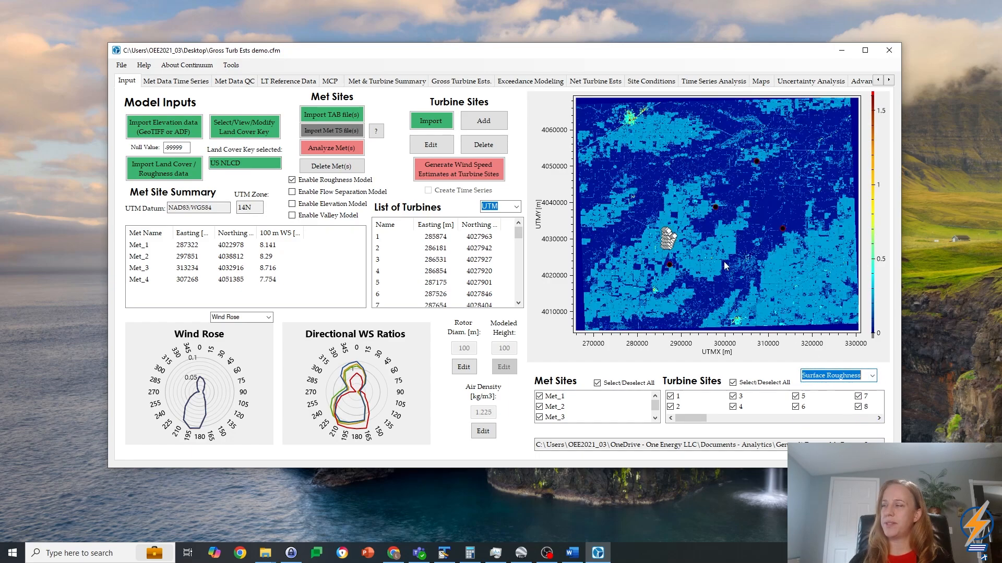
click(872, 377)
click(820, 397)
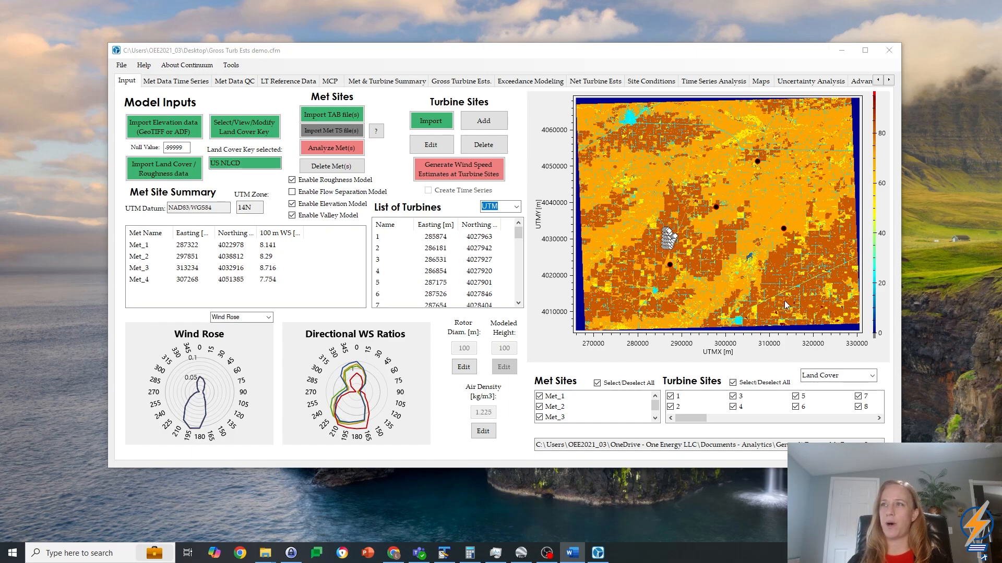
Step: Analyze the met sites, generate wind speed estimates at the turbine sites, and display the gross turbine estimates
click(342, 150)
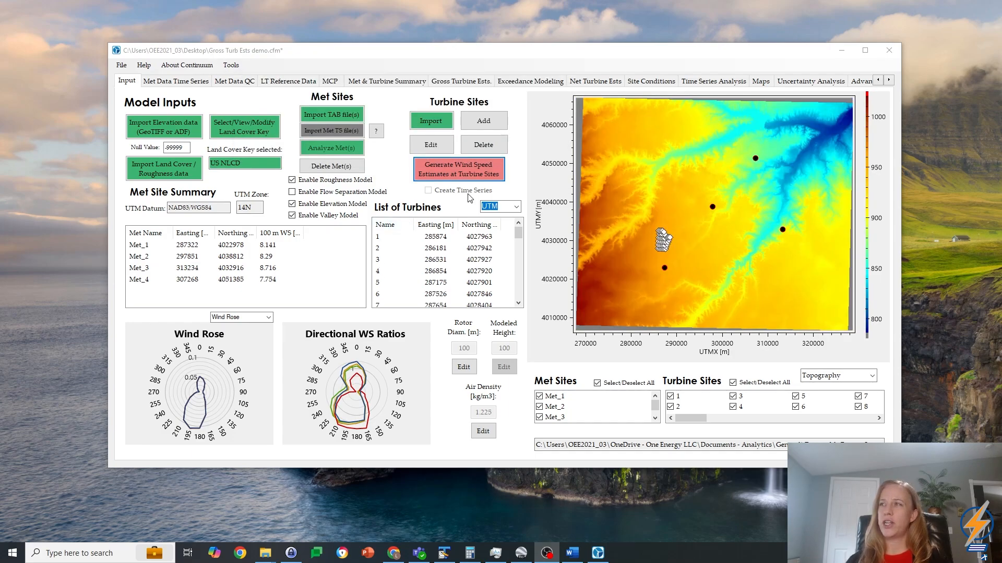
click(476, 170)
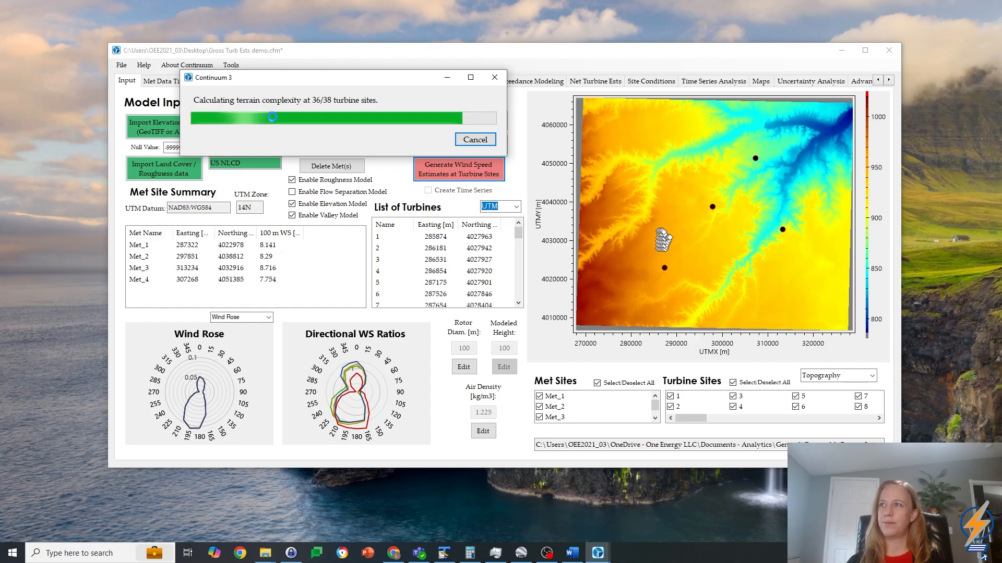
drag(375, 85, 319, 54)
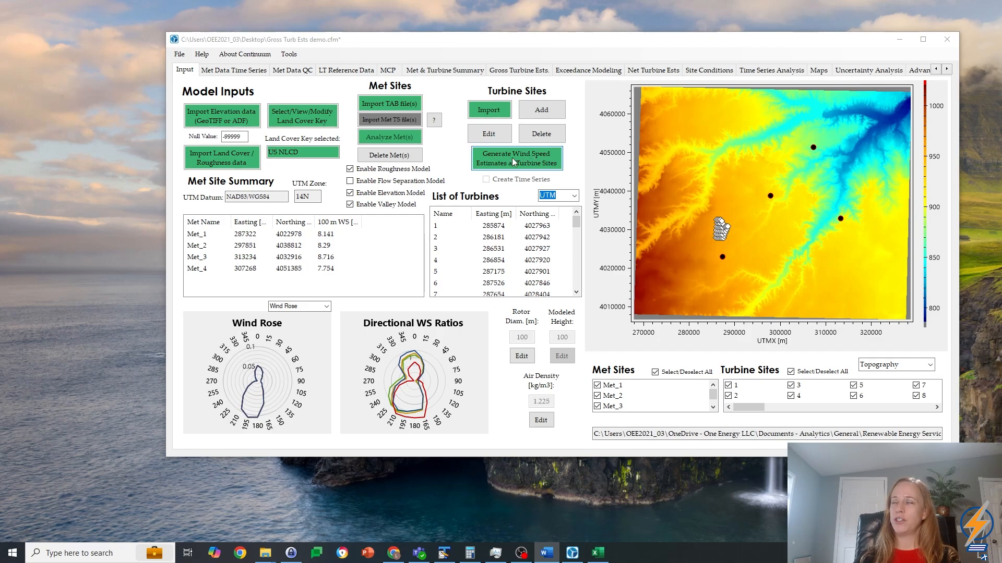
click(518, 71)
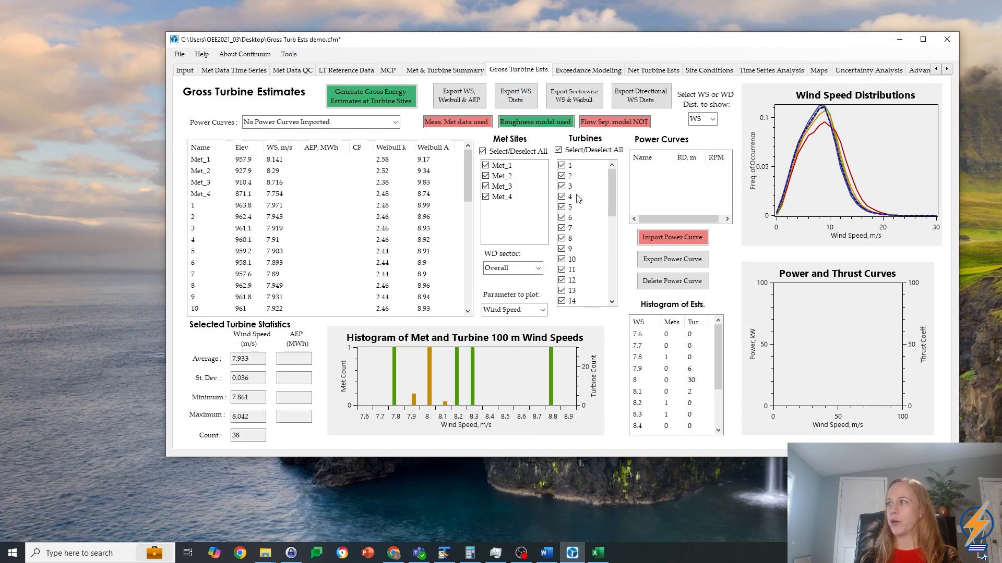
Step: Switch to Excel, examine the wind speed, power and thrust columns of Demo Power Curve 1, and close the workbook
click(600, 554)
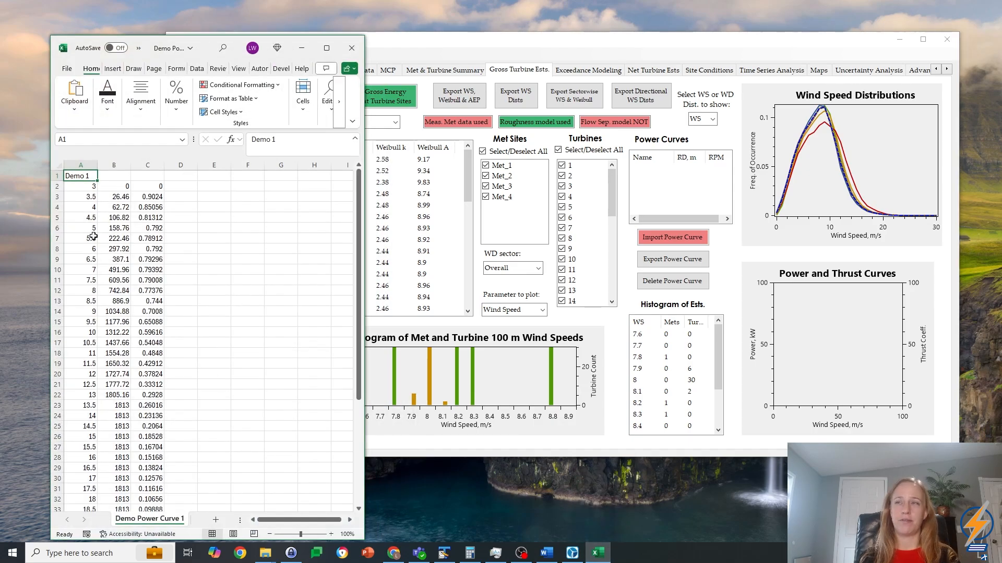
click(102, 208)
key(ctrl+Home)
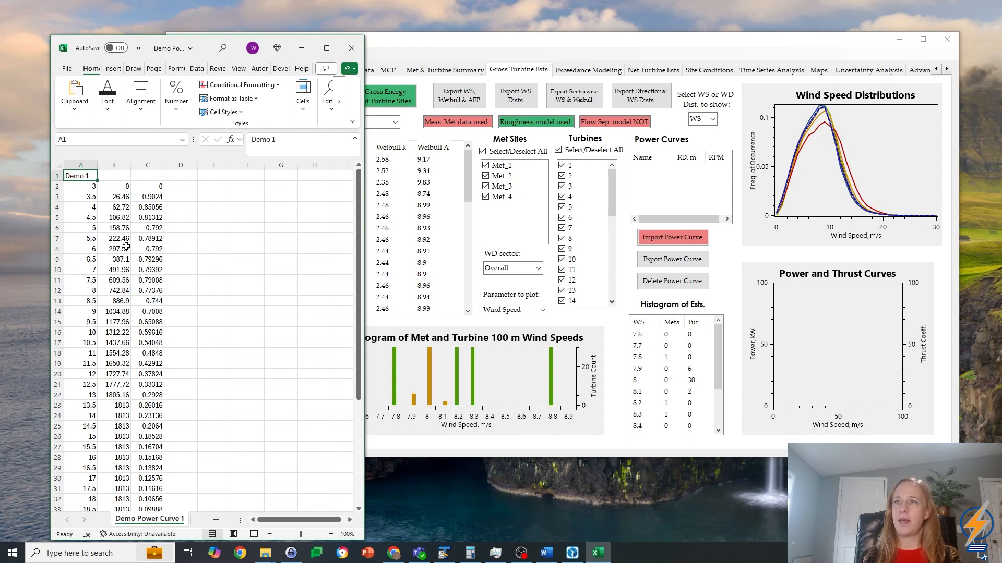
key(Down)
key(Down)
key(Down)
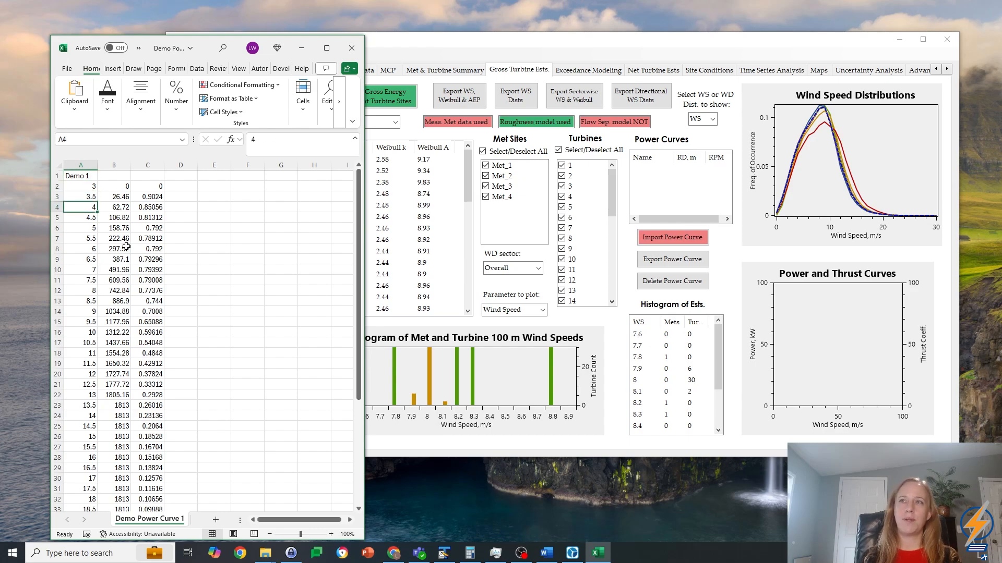
key(Right)
key(Down)
key(Up)
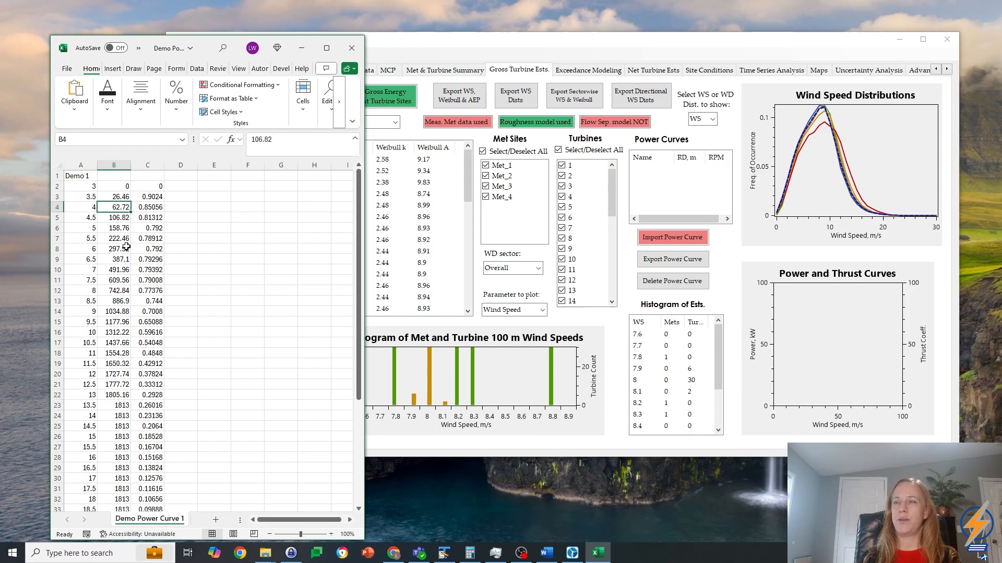
key(Right)
key(Down)
key(Up)
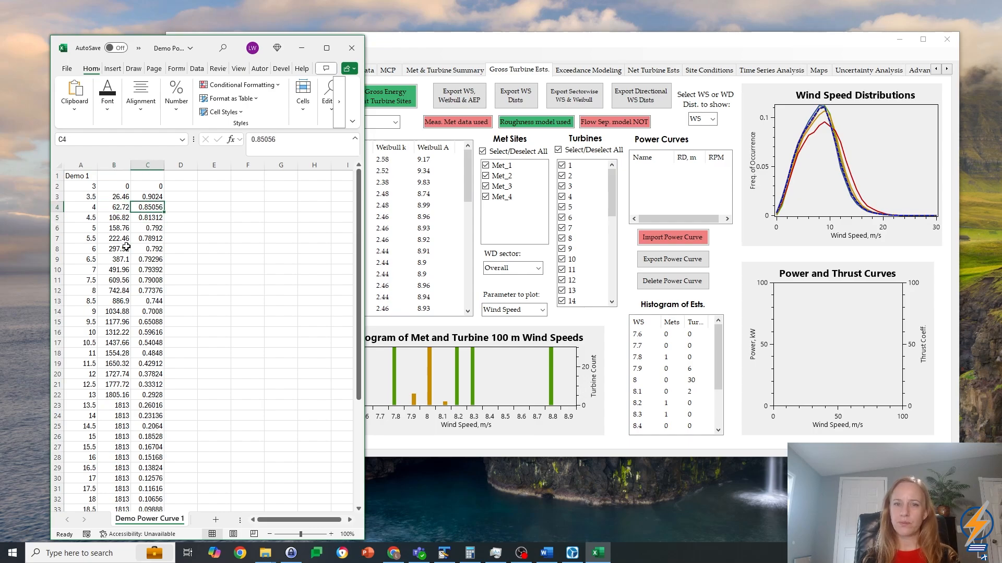
key(Down)
key(Left)
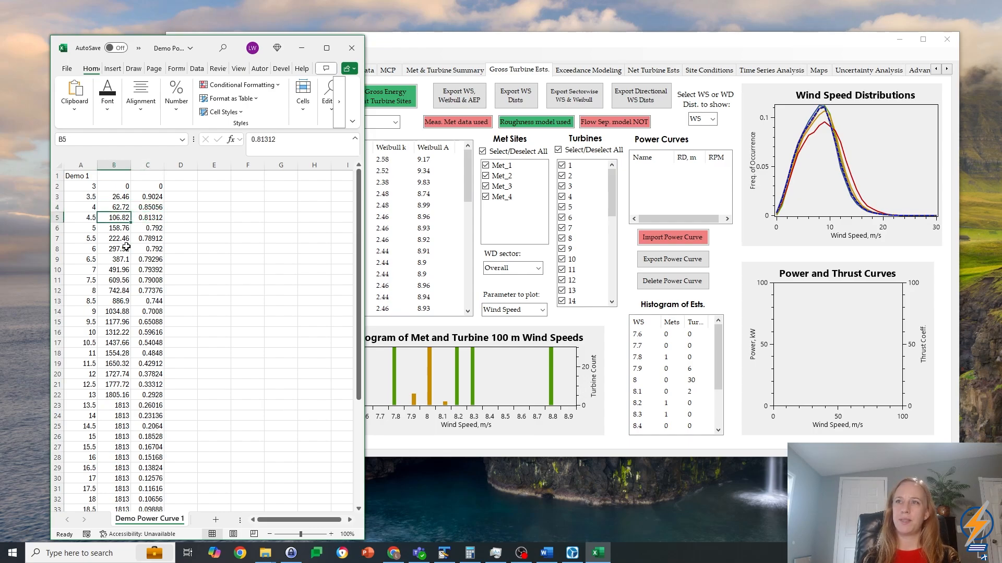
key(Left)
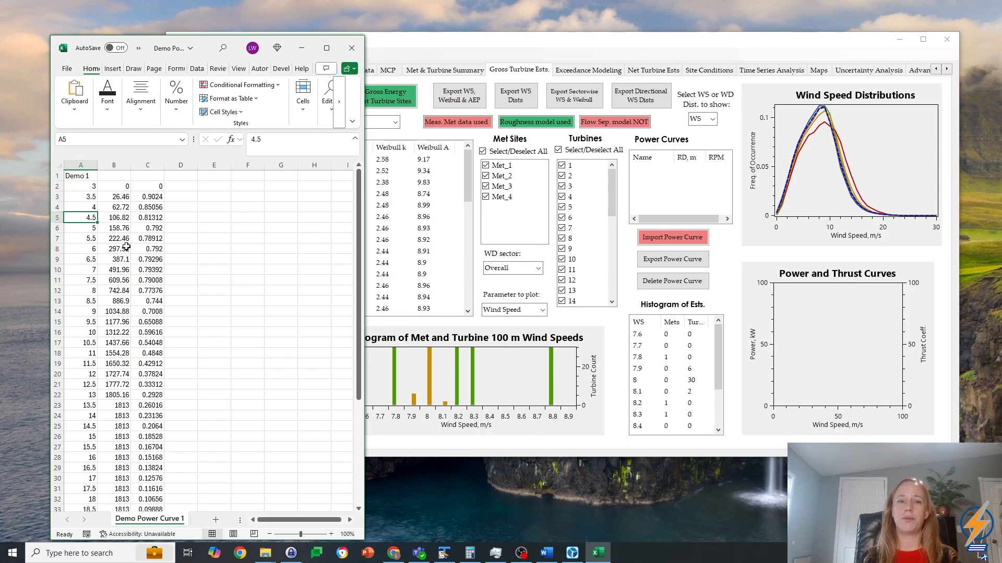
key(Down)
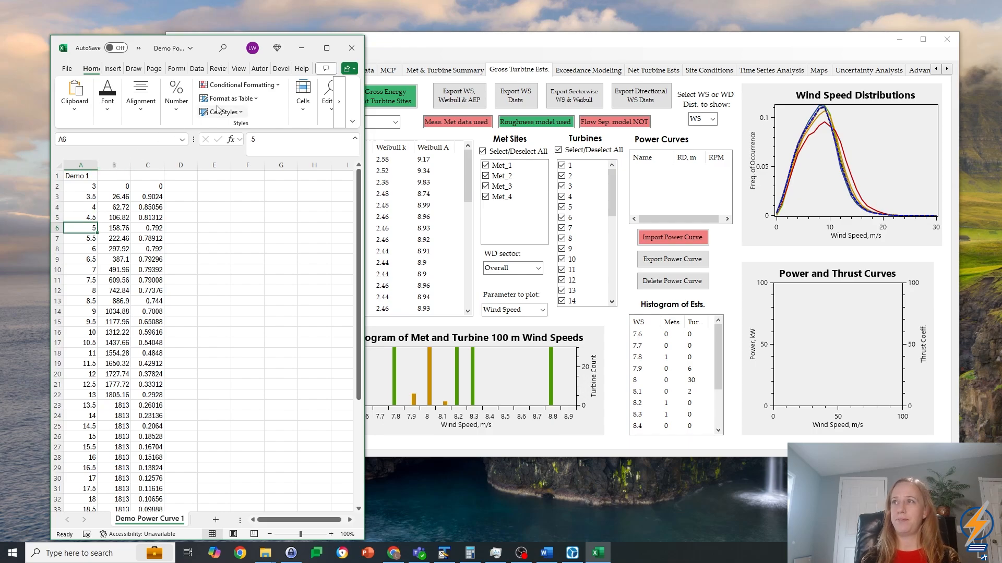
click(351, 47)
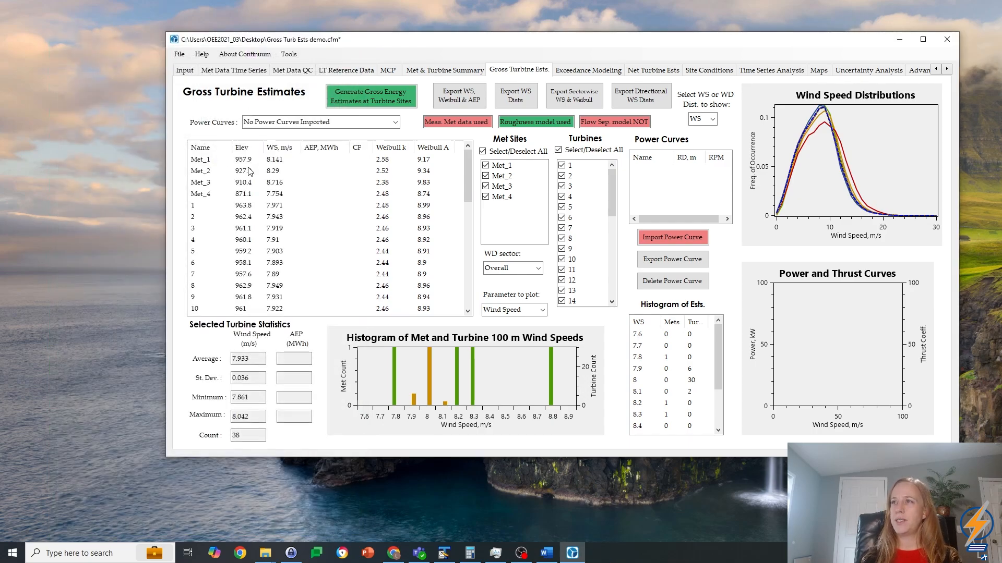
Step: Import Demo Power Curve 1.csv with a rotor diameter of 100 m and a rated speed of 16 RPM
click(693, 242)
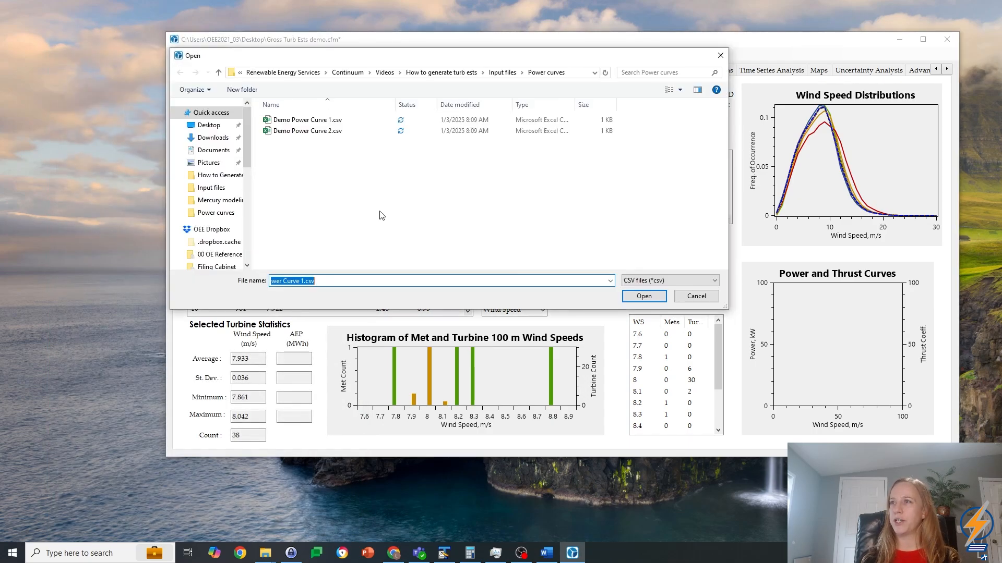
click(301, 122)
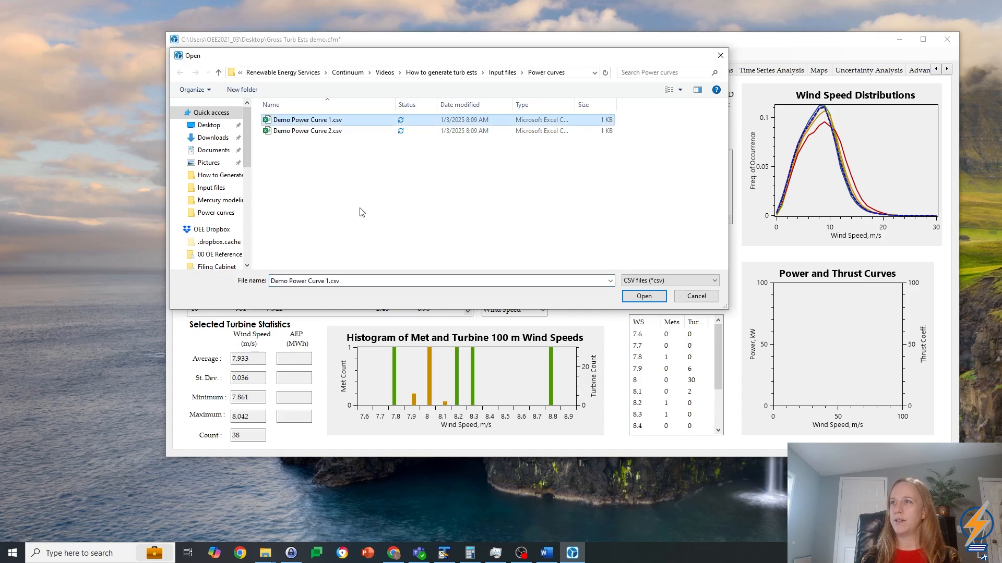
click(644, 295)
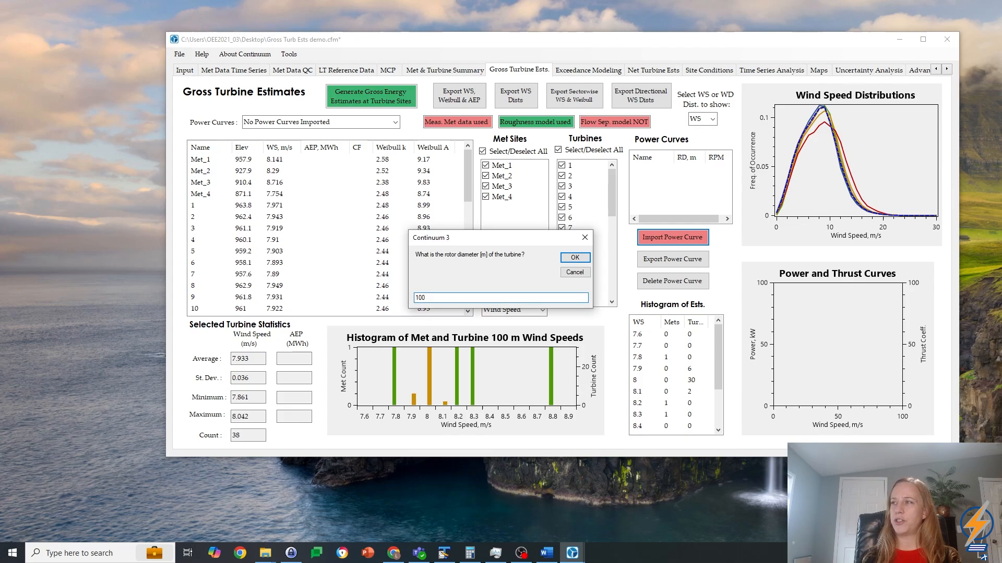
text(100)
key(Return)
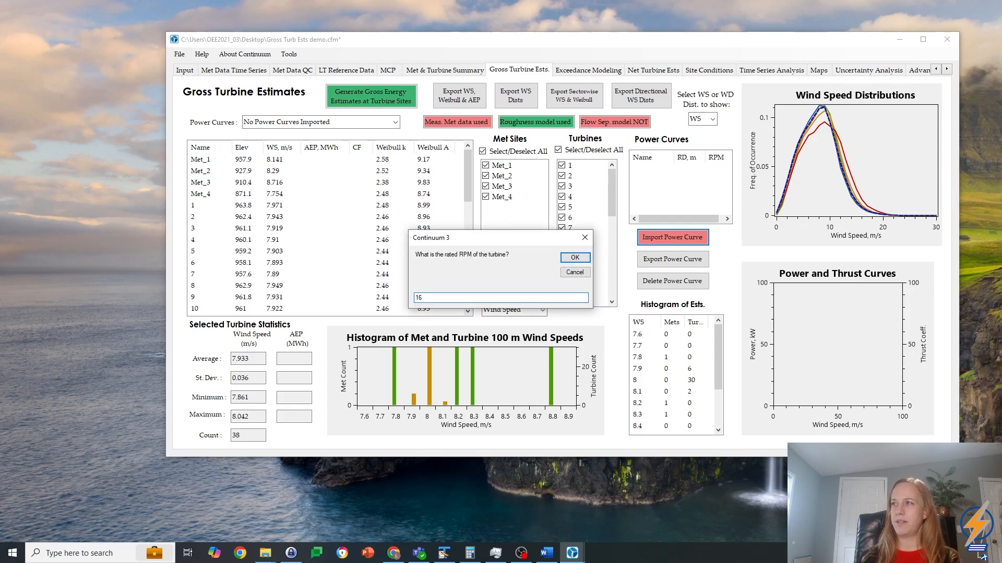
click(577, 258)
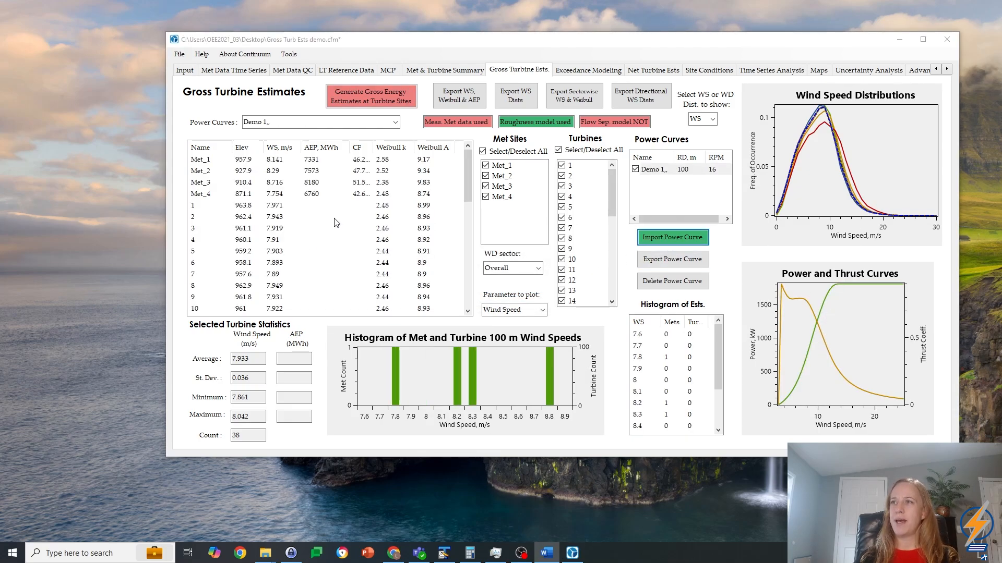
Step: Generate gross energy estimates at the turbine sites and show the results for the Demo 1 power curve
click(390, 97)
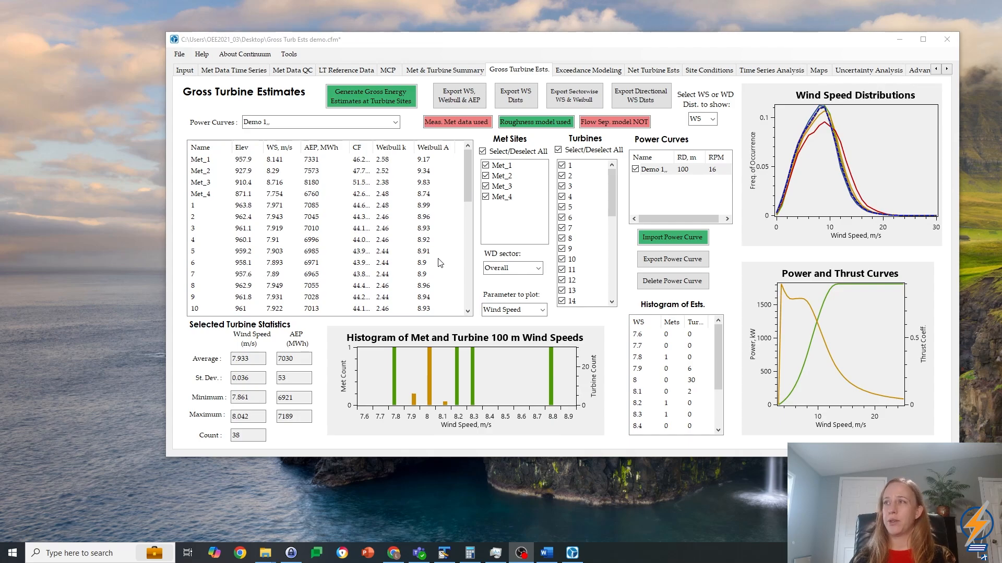
click(395, 122)
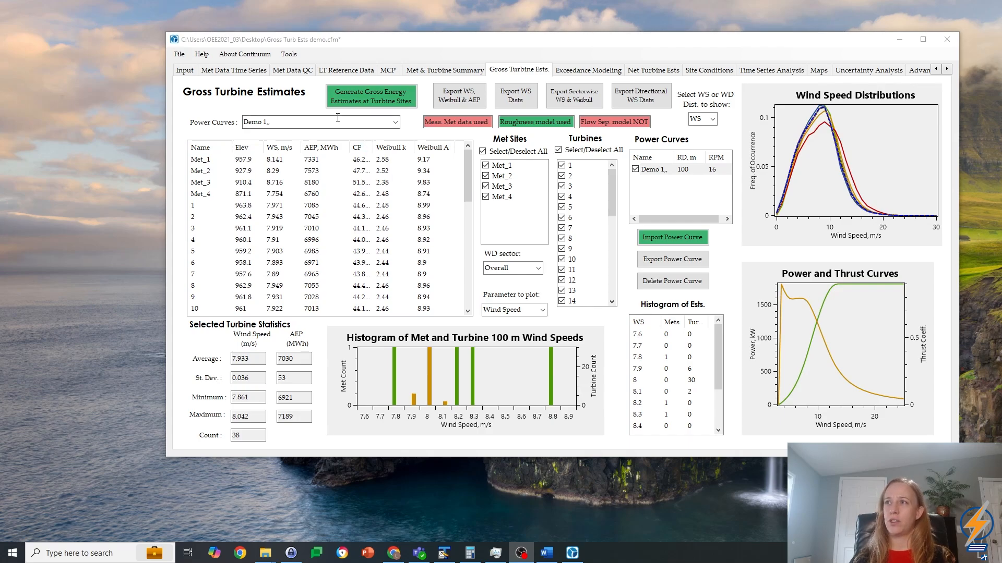
click(394, 128)
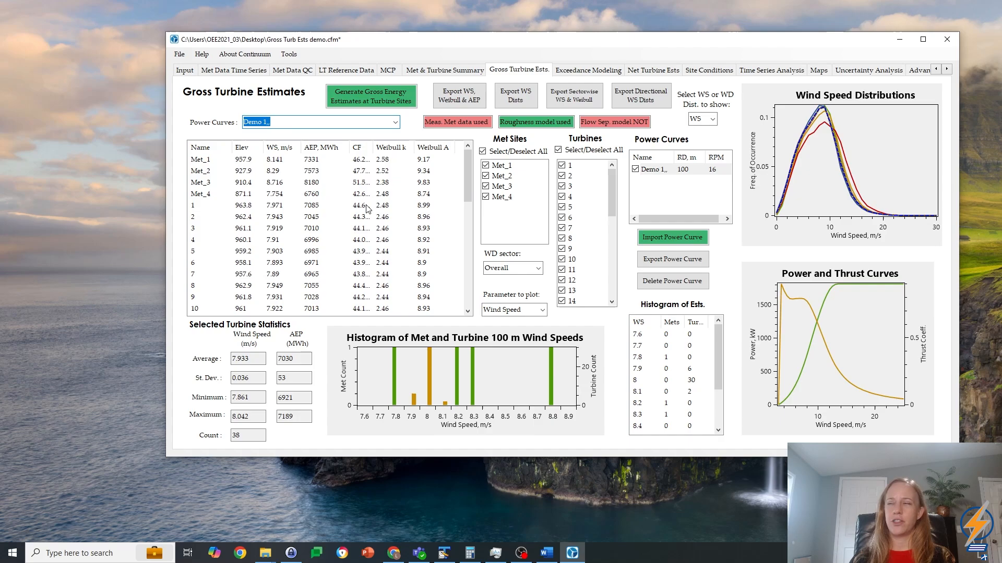
Step: Import Demo Power Curve 2.csv with a rotor diameter of 110 m and a rated speed of 16 RPM
click(656, 236)
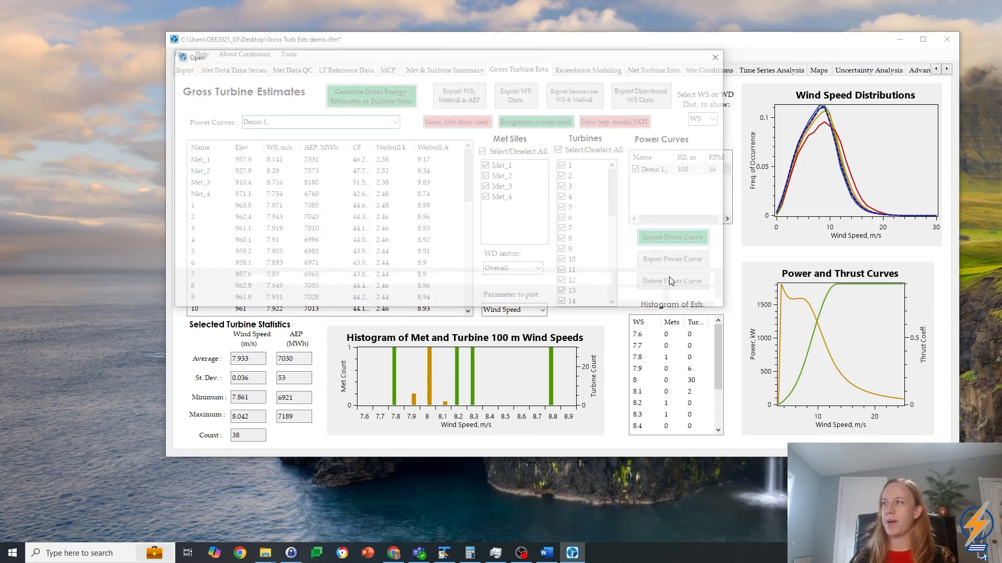
click(313, 130)
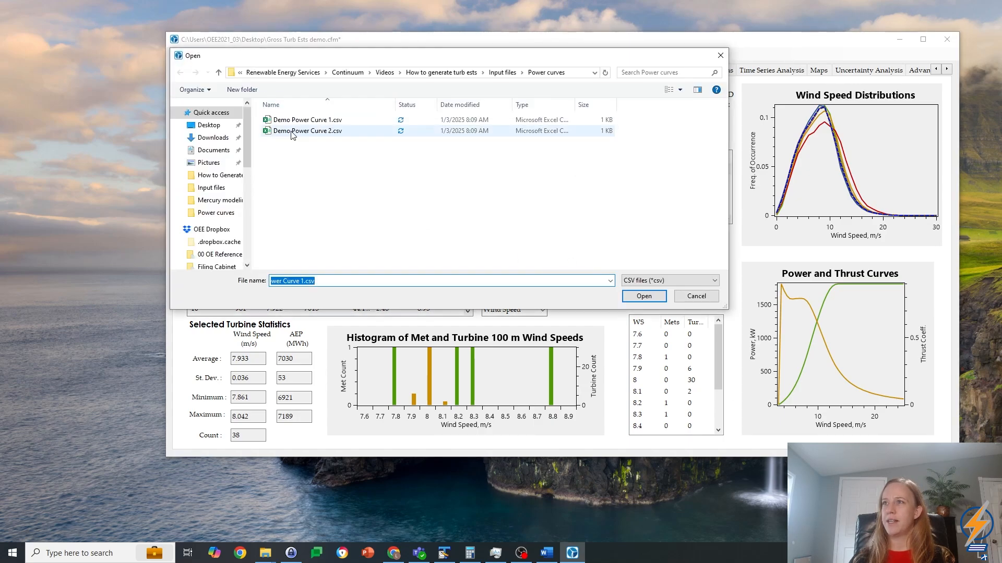
click(656, 296)
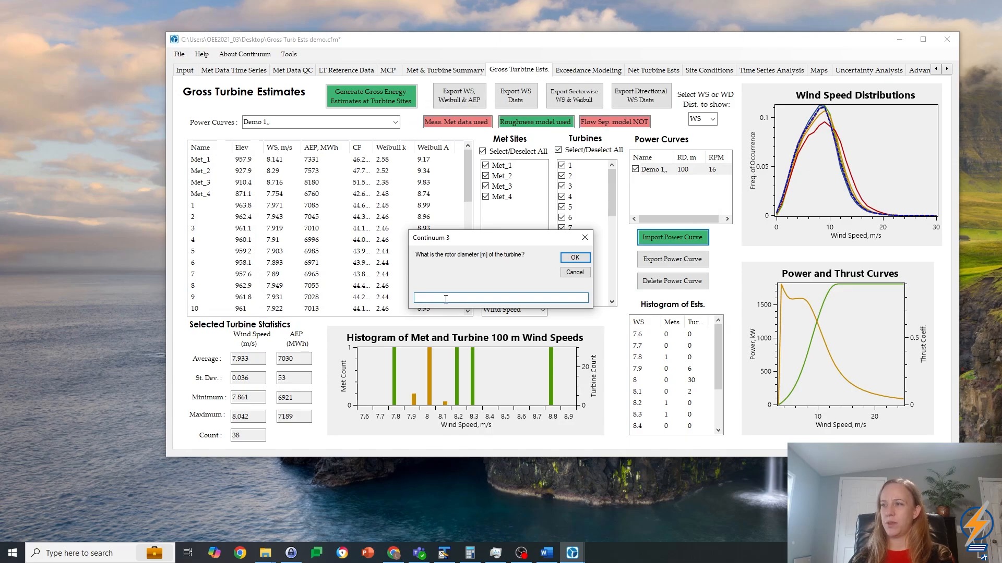
text(110)
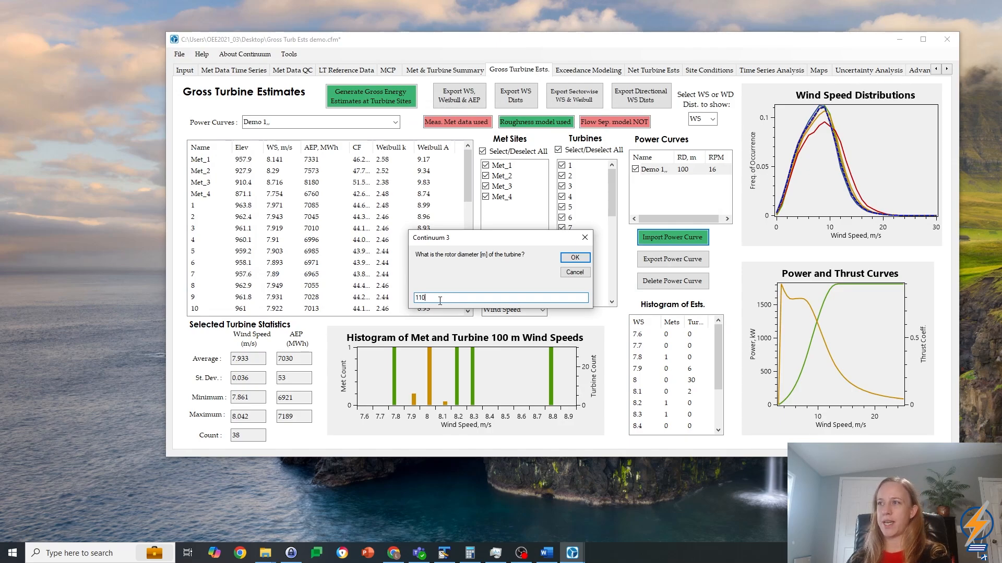
click(574, 258)
text(16)
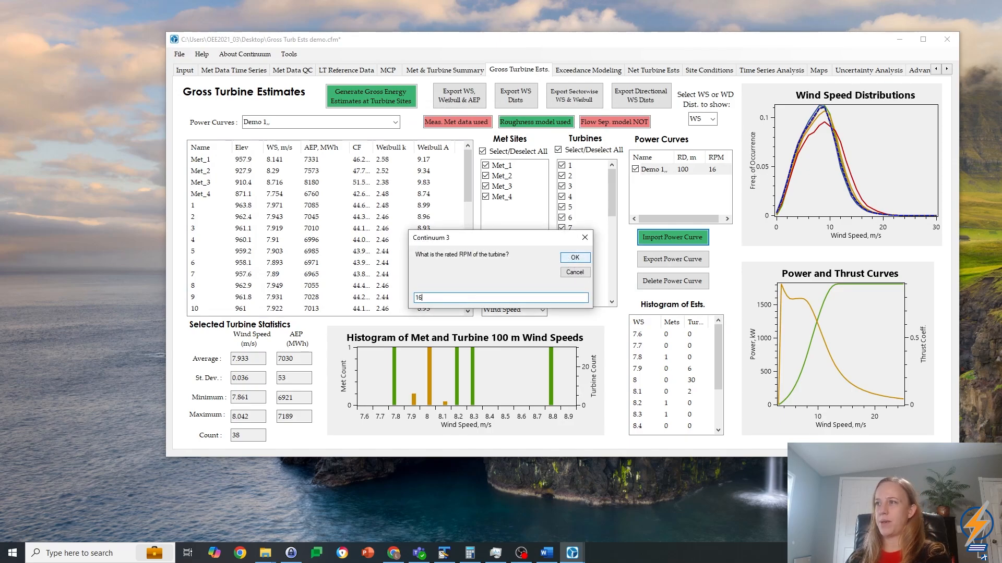
click(574, 258)
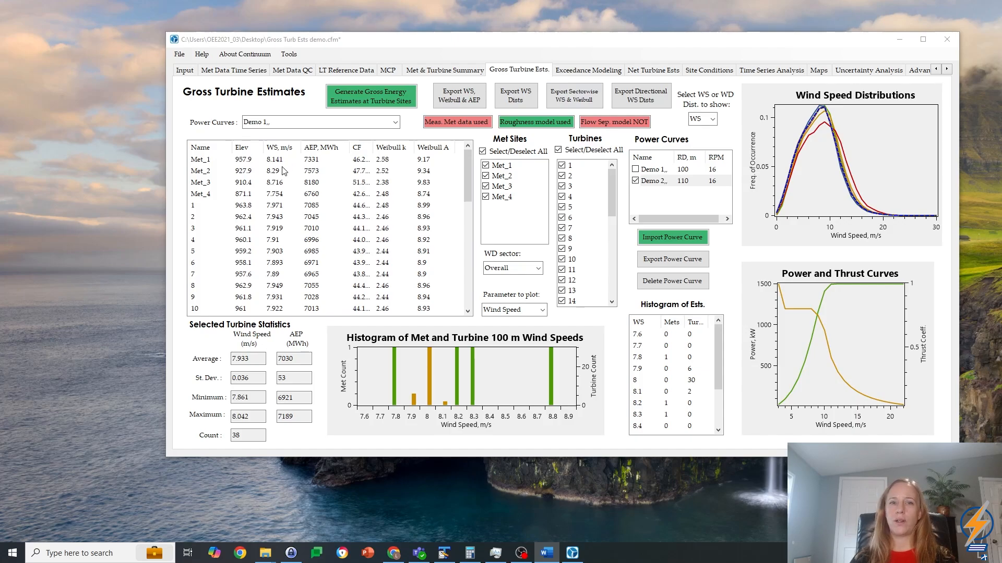
Step: Review the wind direction sector choices, and view the wind roses at the met and turbine sites before restoring the wind speed distributions
click(539, 268)
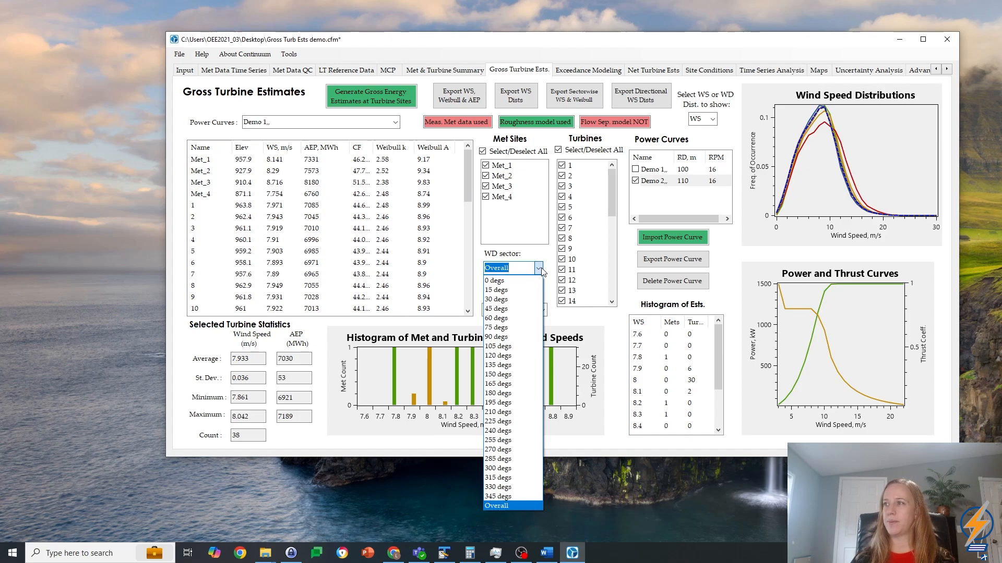
click(538, 268)
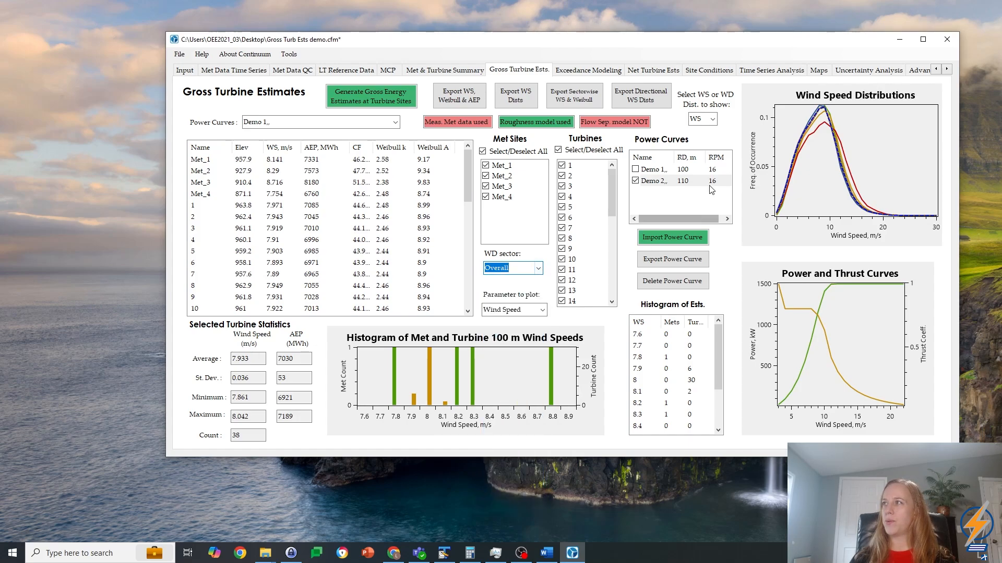
click(716, 122)
click(699, 141)
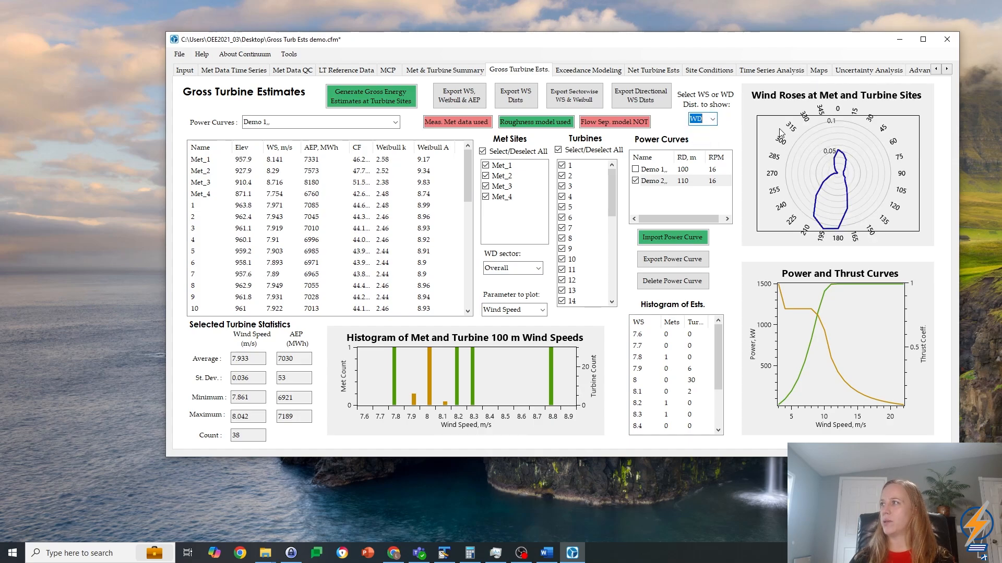
click(712, 120)
click(709, 130)
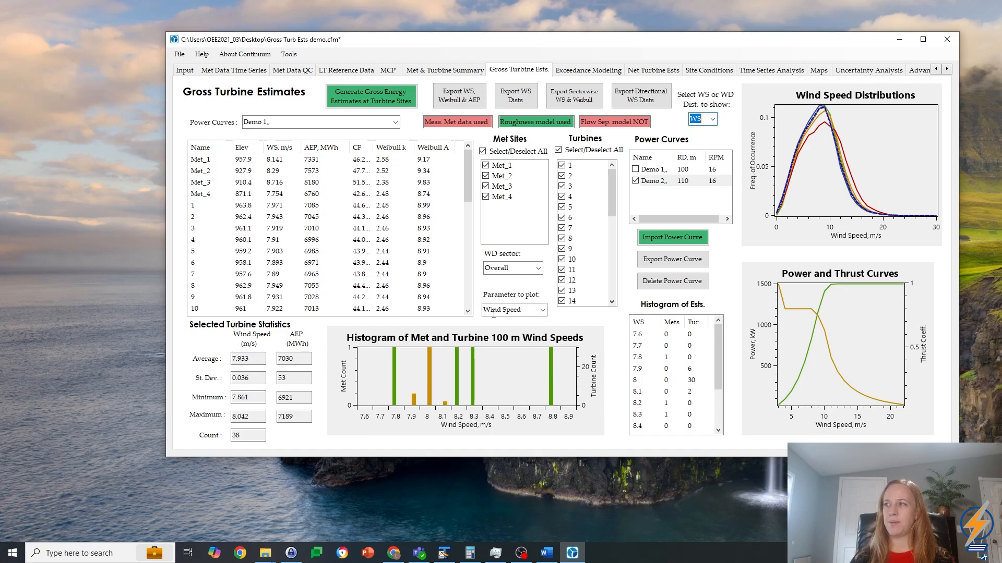
Step: Review the parameters available for the met and turbine histogram, keeping Wind Speed as the plotted parameter
click(543, 310)
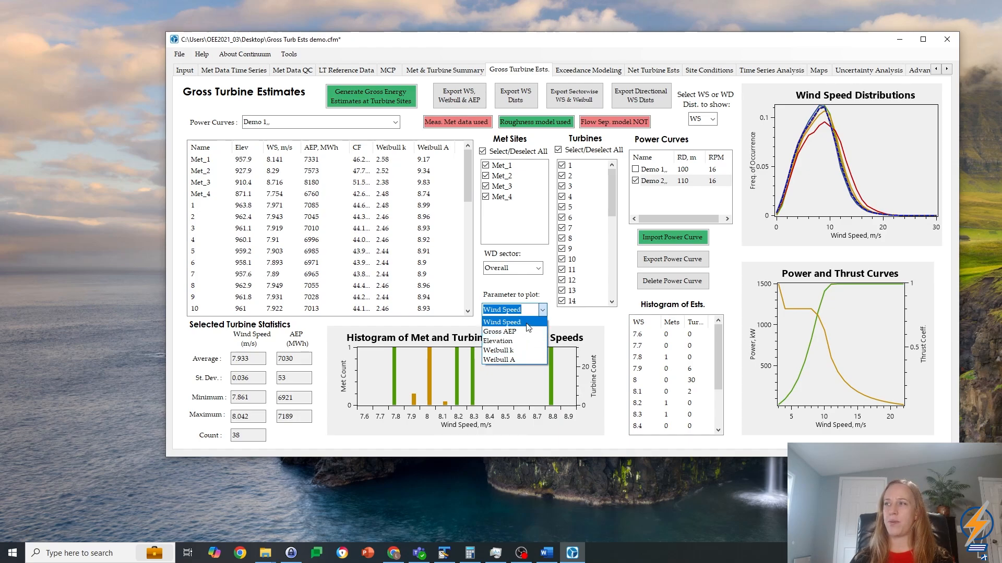
click(528, 322)
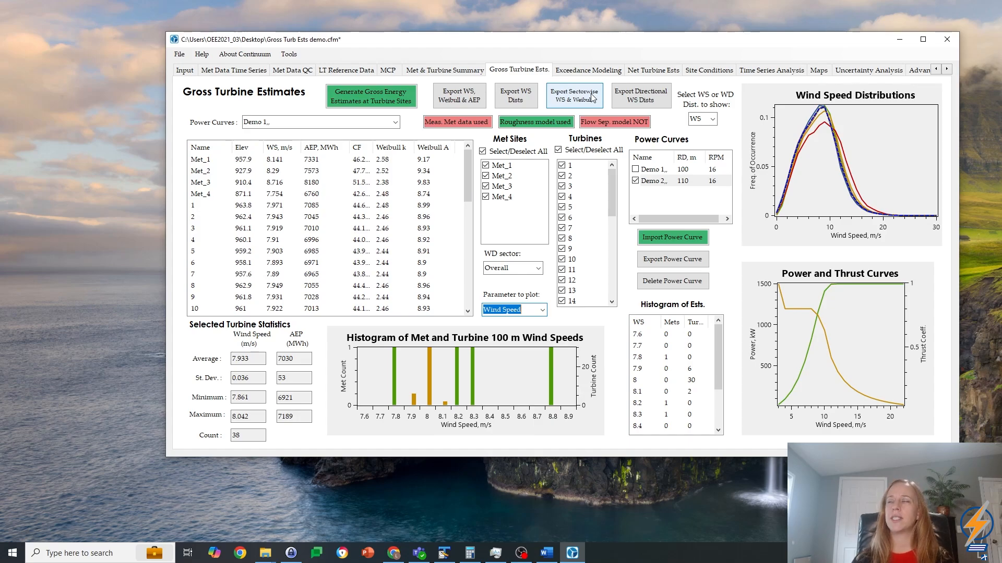
click(647, 102)
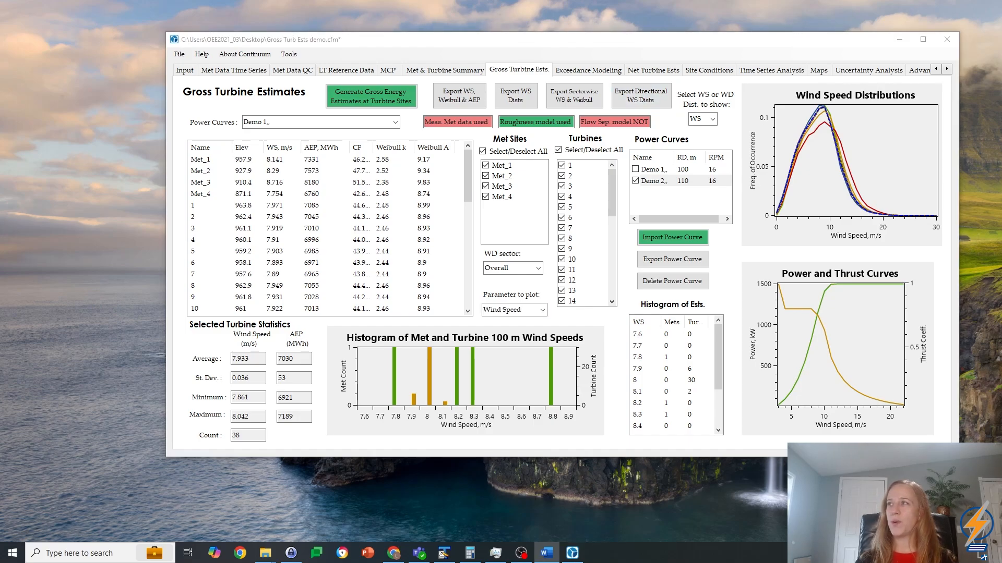